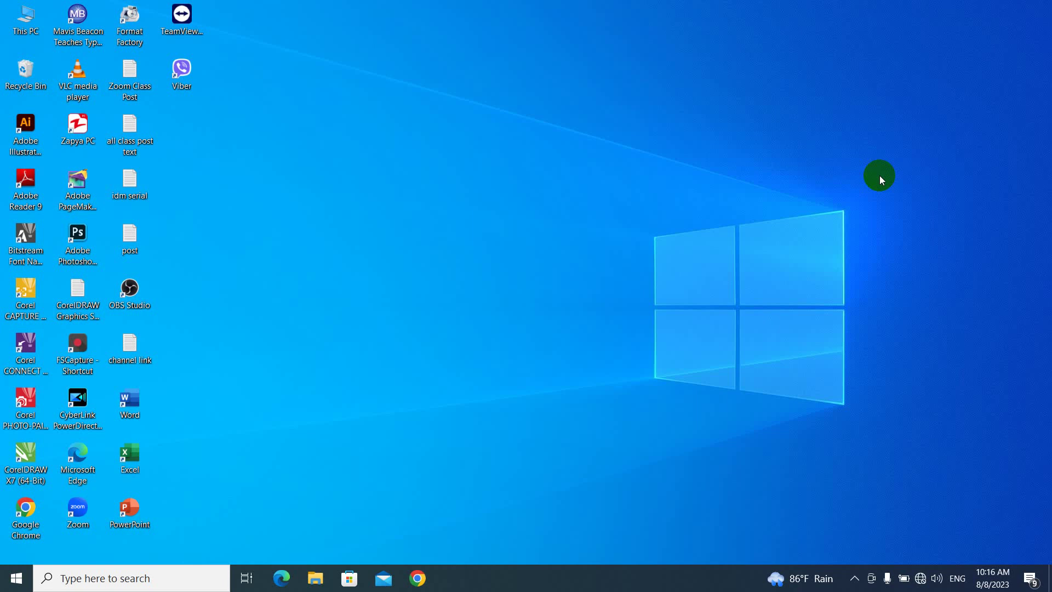
- Start Word, open the recent document ဆောရီးပါ and dismiss the notice about available updates
double_click(137, 406)
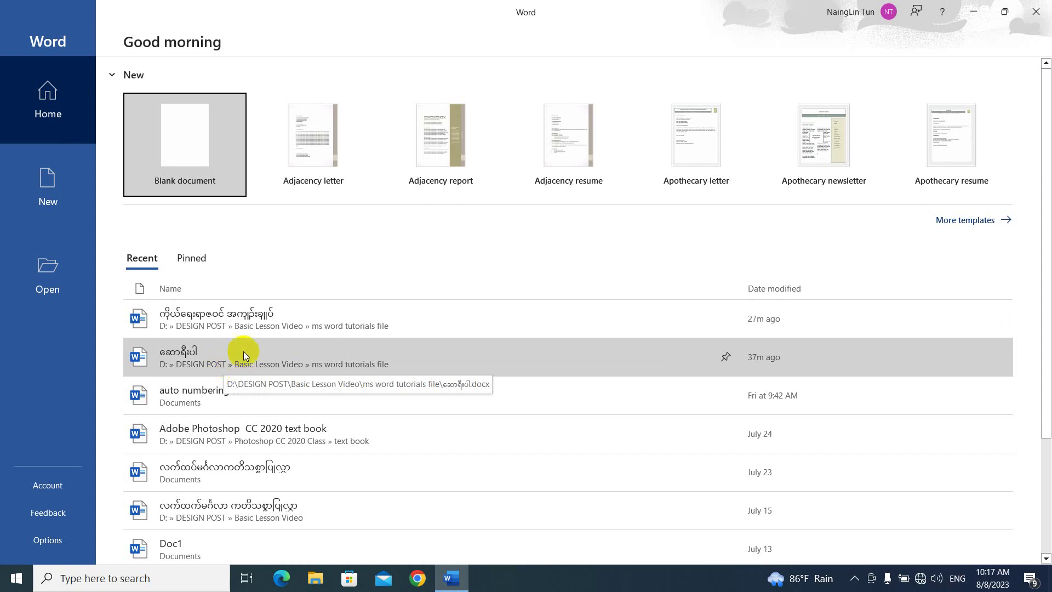
click(228, 355)
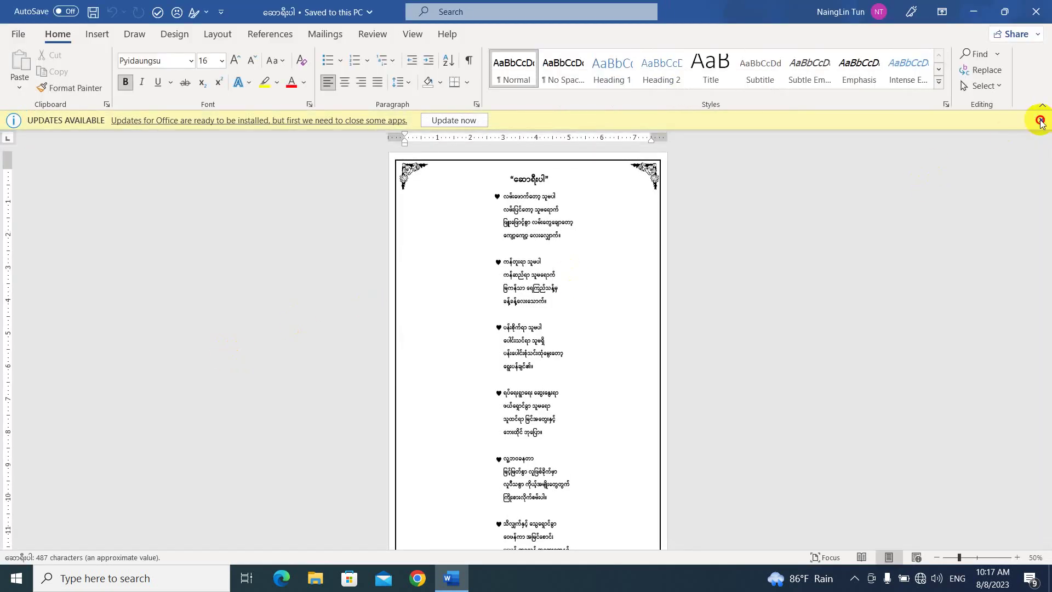
click(1041, 120)
- Select the document's entire content, including the poem and its corner ornaments, and cut it
scroll(507, 211, down, 1)
scroll(486, 308, down, 1)
scroll(487, 313, up, 3)
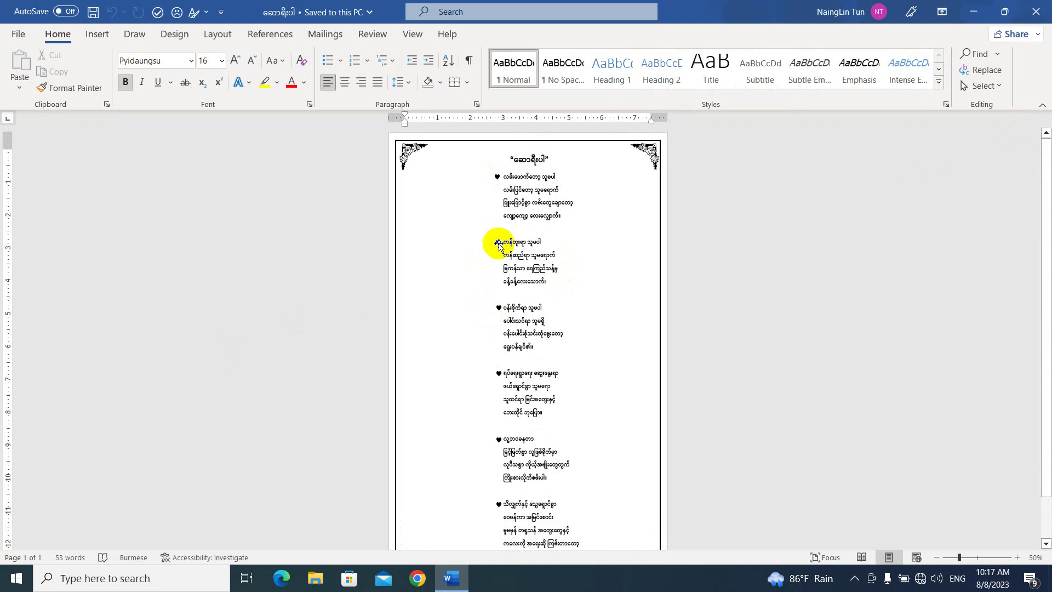
scroll(500, 247, down, 2)
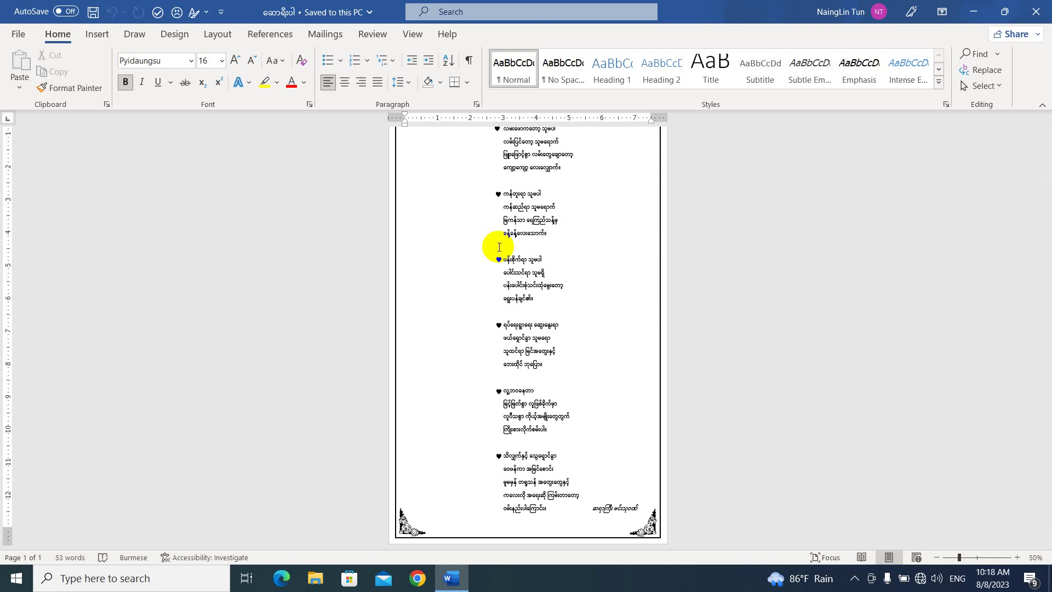
scroll(499, 247, up, 2)
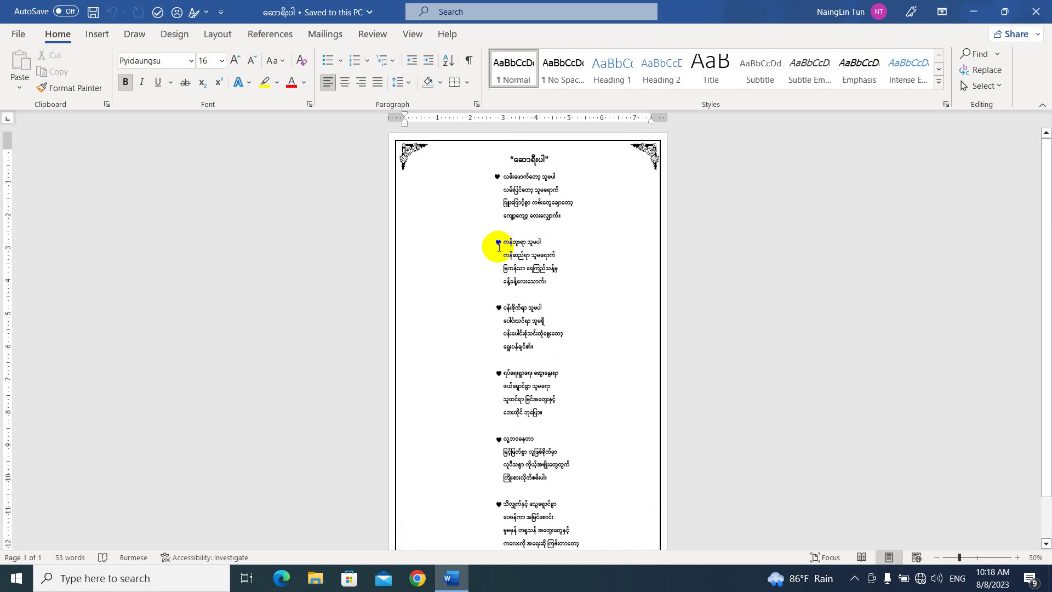
click(542, 242)
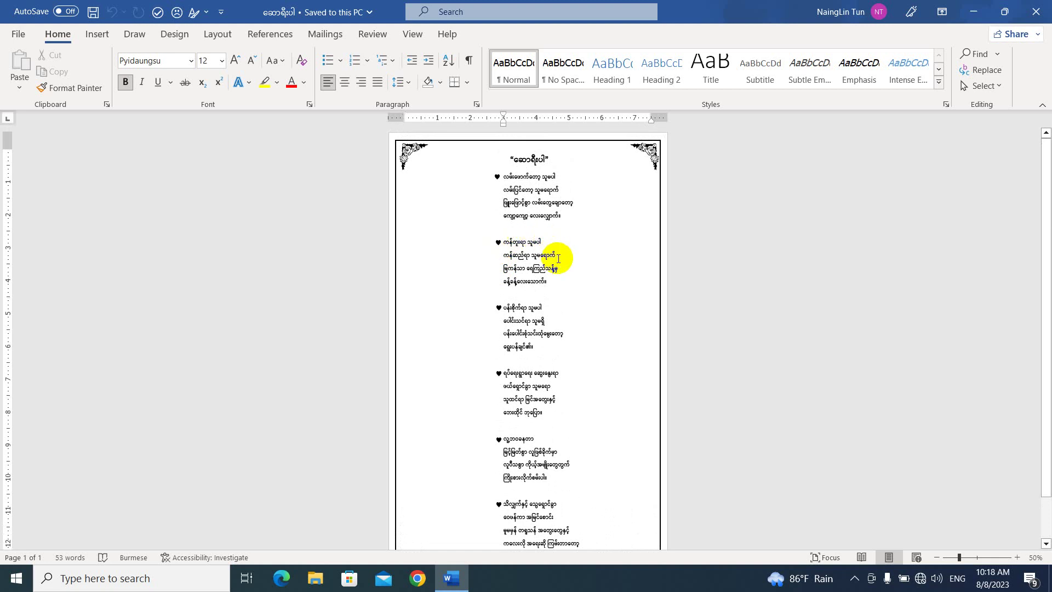
key(ctrl+a)
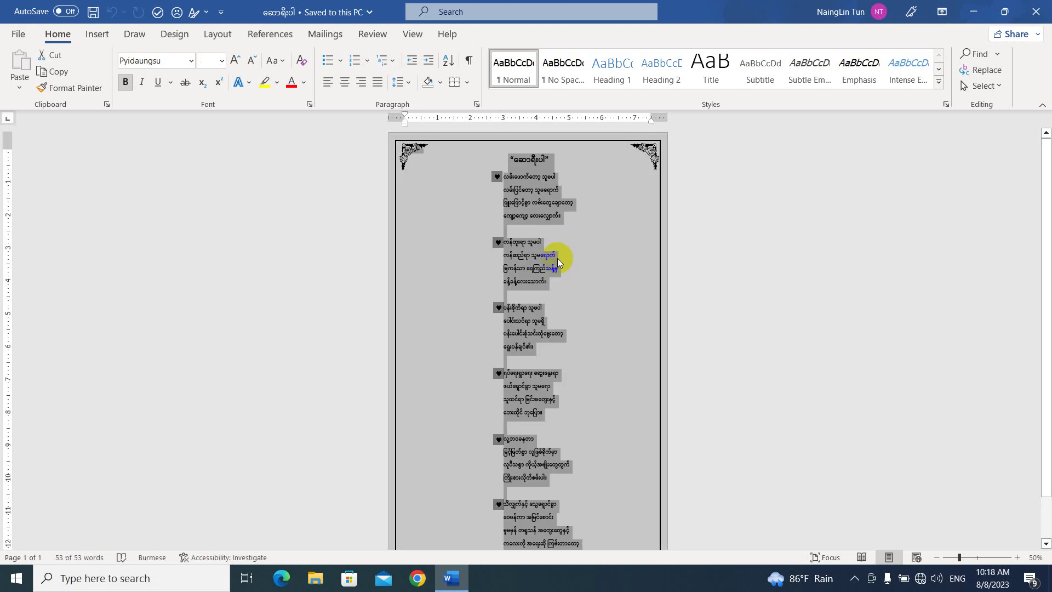
scroll(501, 260, down, 2)
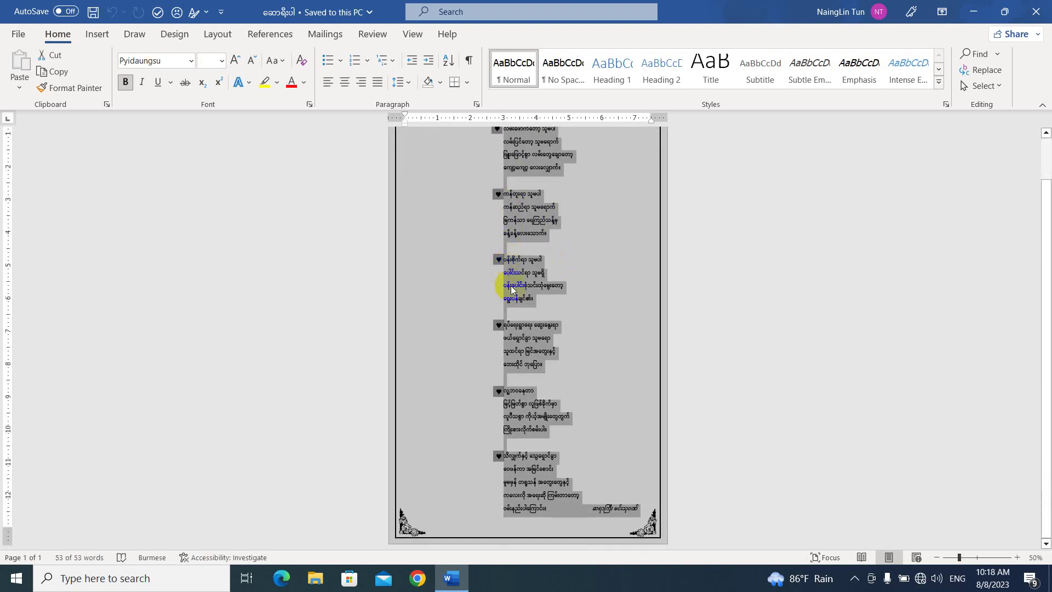
scroll(511, 289, up, 2)
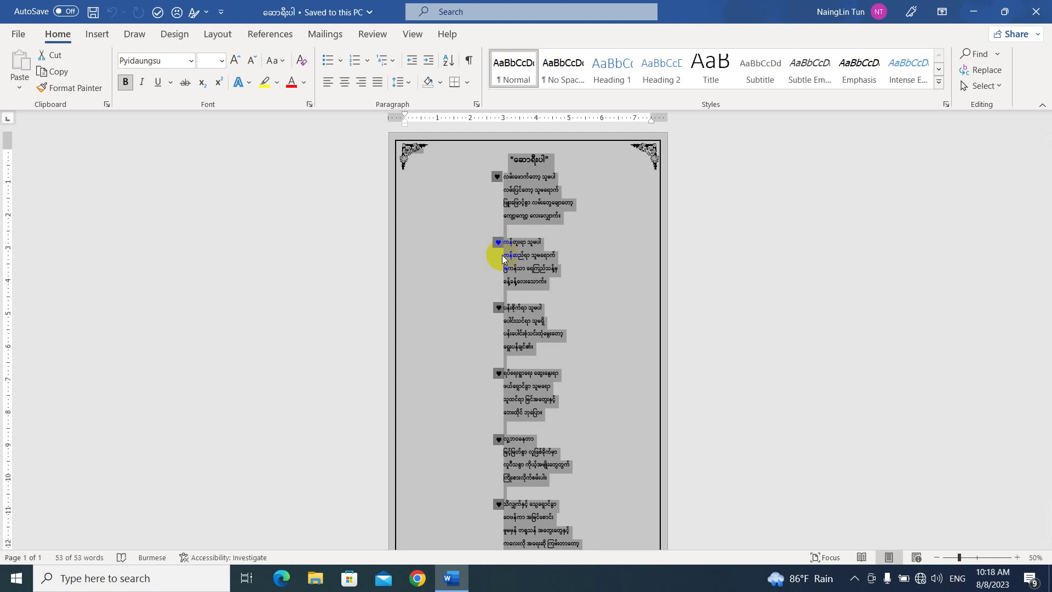
click(56, 56)
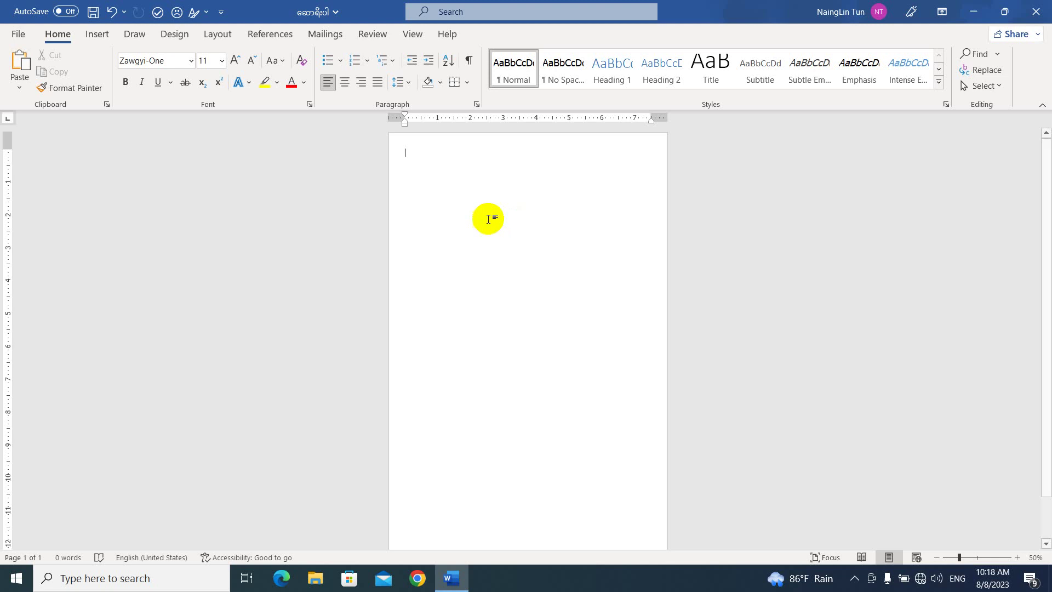
- Paste the cut poem page back into the empty document as a picture
click(22, 88)
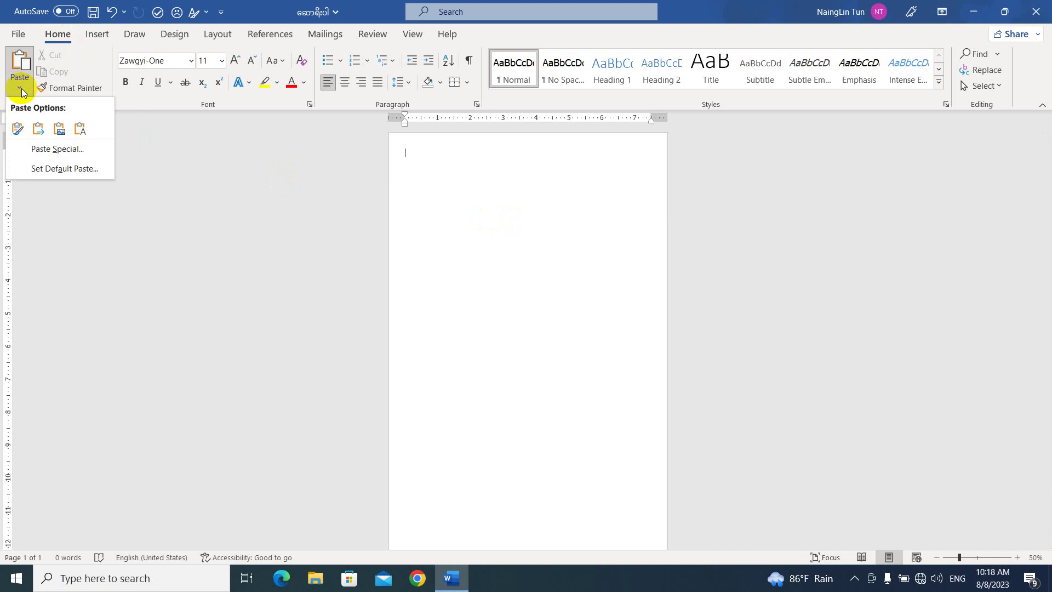
click(60, 132)
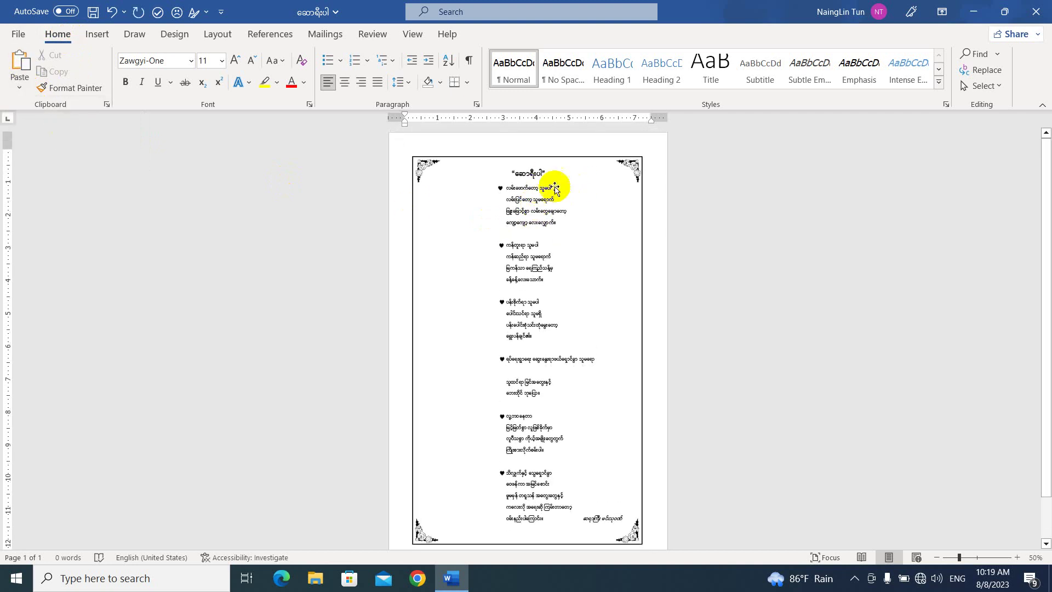
click(557, 185)
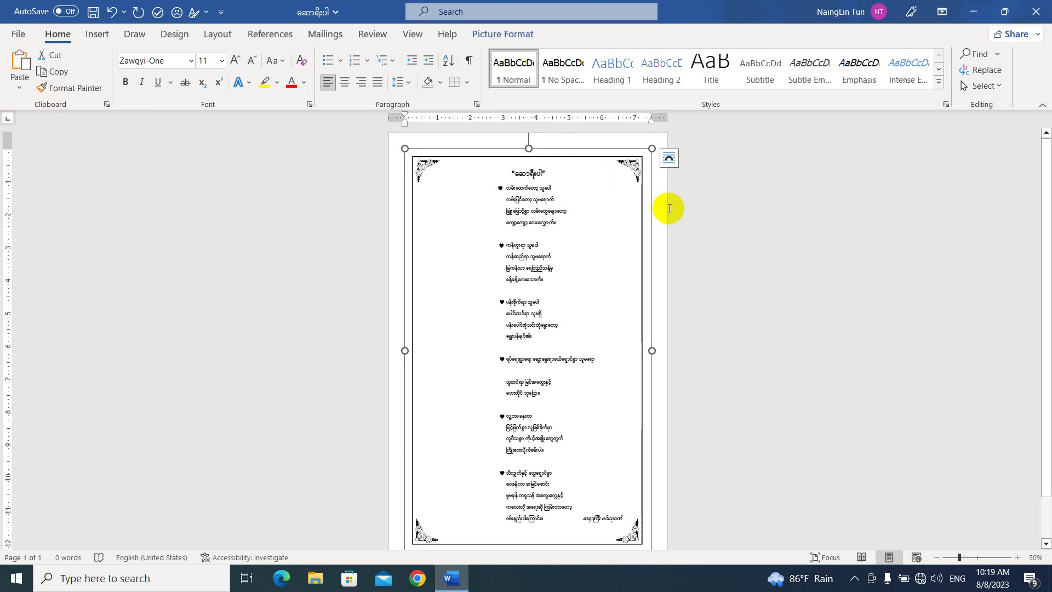
click(655, 198)
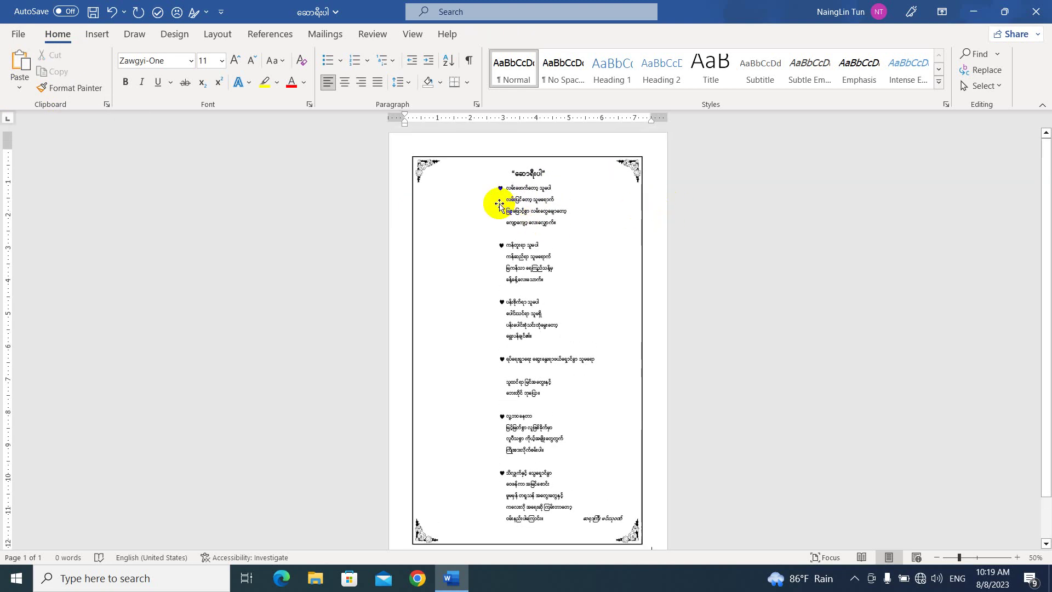
scroll(499, 205, down, 2)
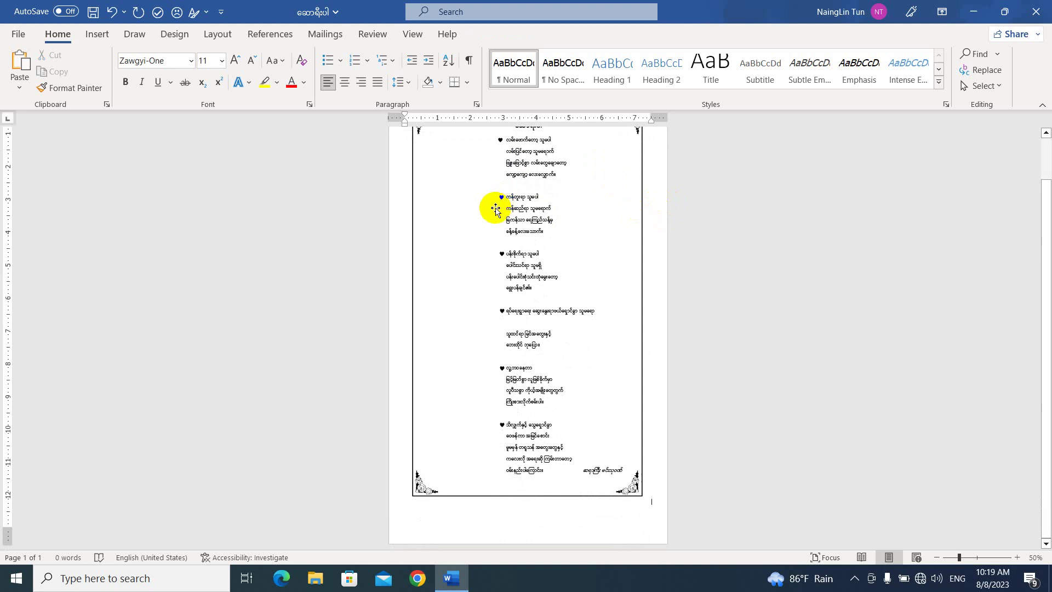
scroll(498, 205, up, 2)
- Change the poem picture's layout from inline to a freely movable text wrapping and shift it slightly towards the page's left edge
drag(489, 213, 464, 197)
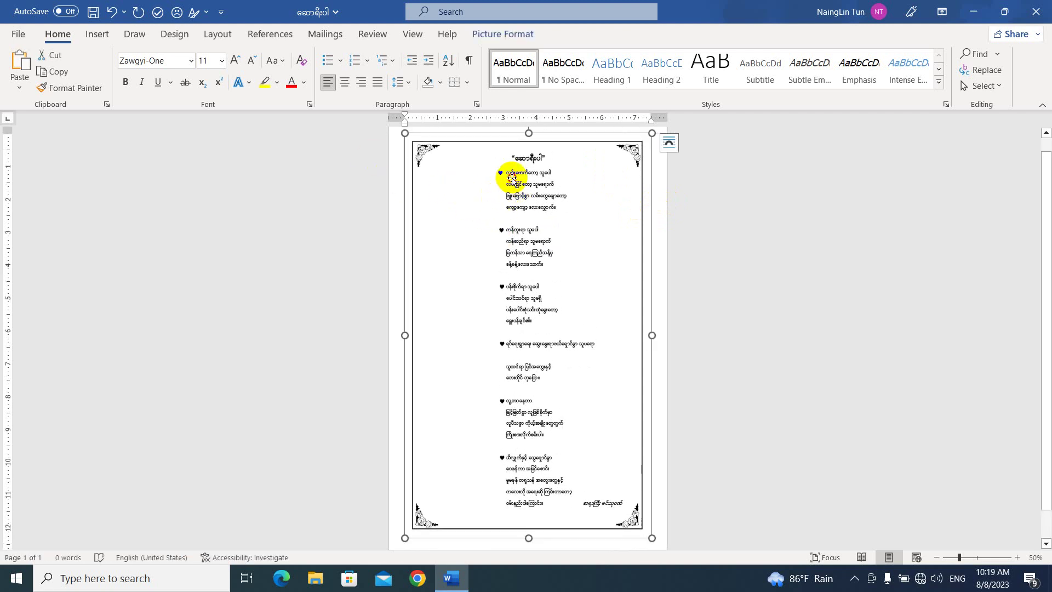
click(669, 144)
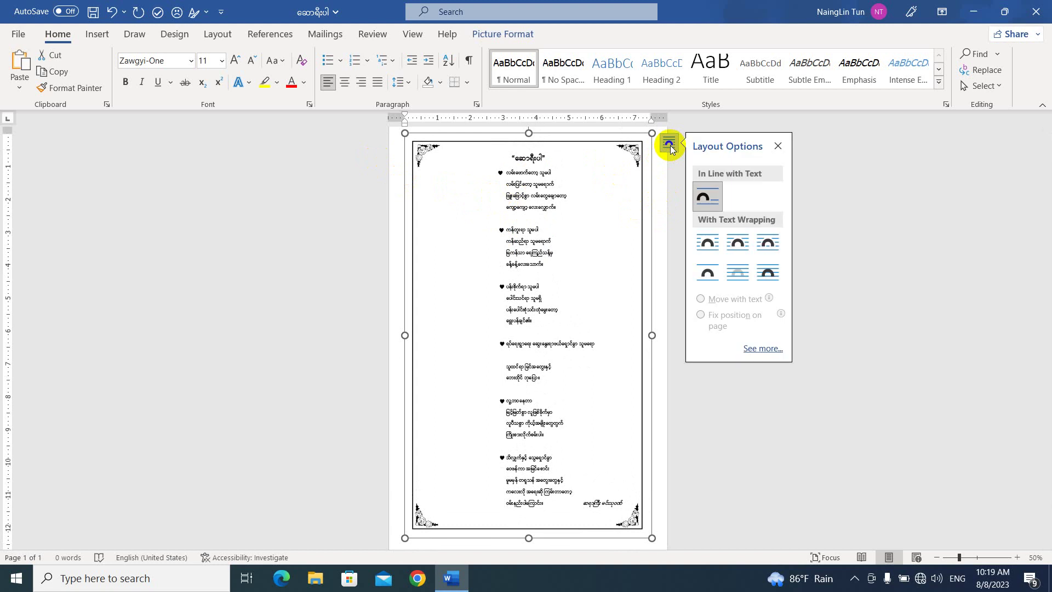
click(754, 281)
drag(512, 228, 502, 220)
- Enlarge the poem picture proportionally from its lower-right corner to about 13.28" high and 8.1" wide
scroll(526, 224, down, 2)
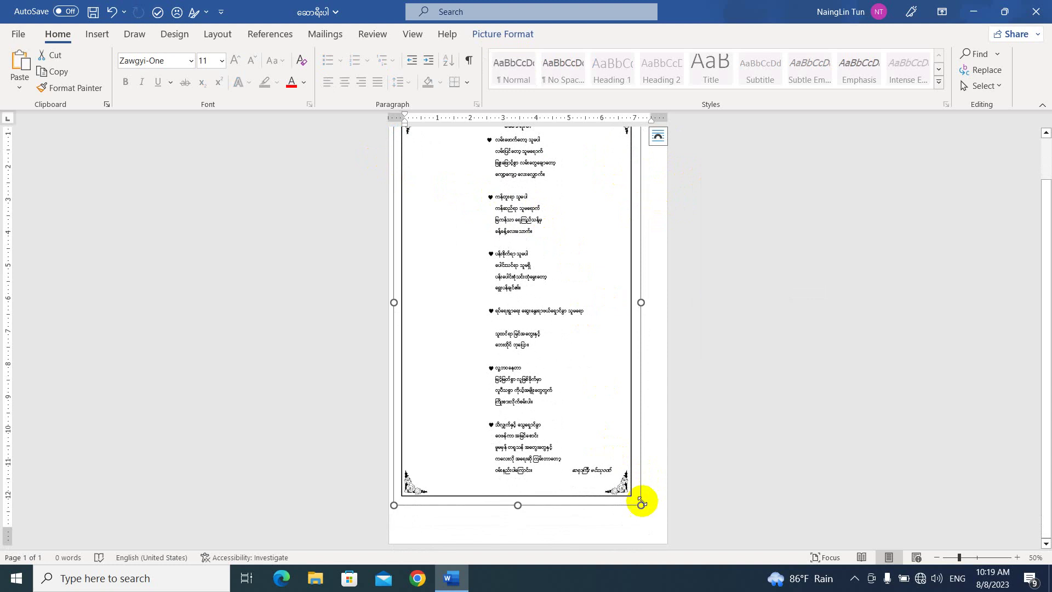
drag(641, 507, 660, 533)
scroll(584, 362, up, 3)
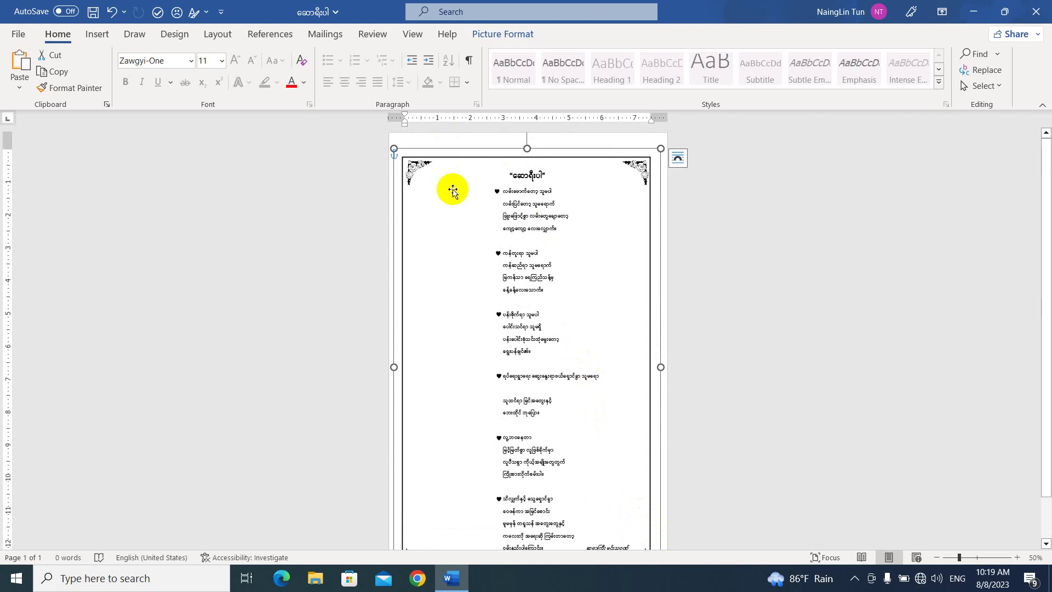
- Align the poem picture to the center and the middle of the page margins
click(500, 35)
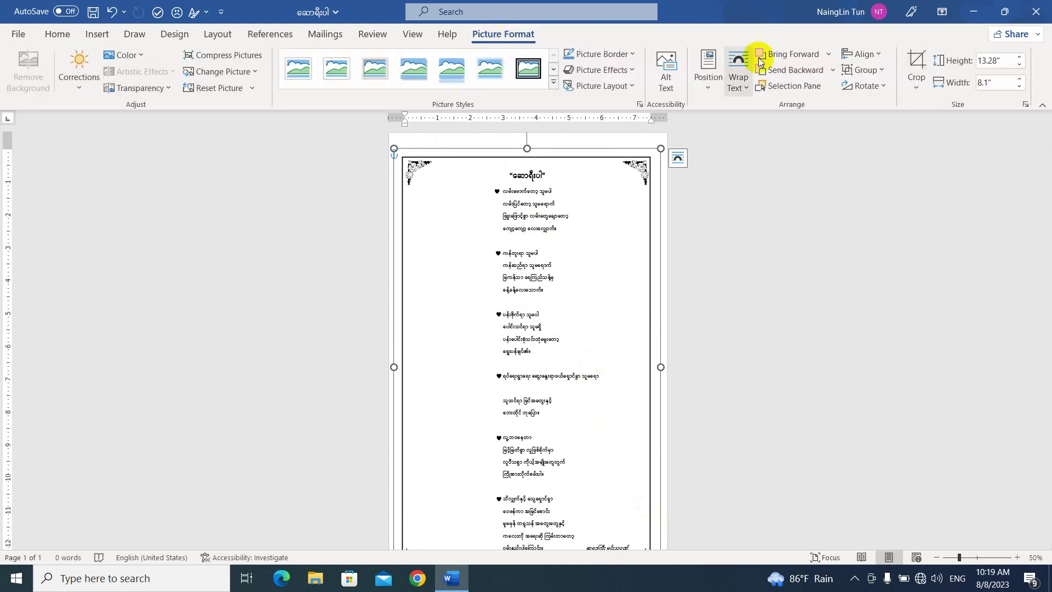
click(864, 54)
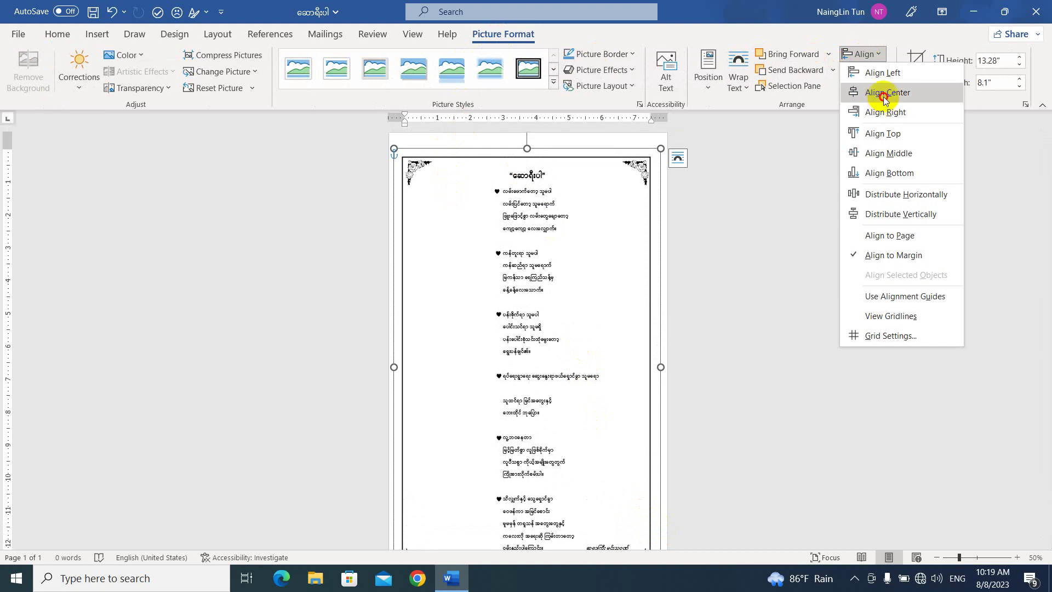
click(883, 98)
click(870, 55)
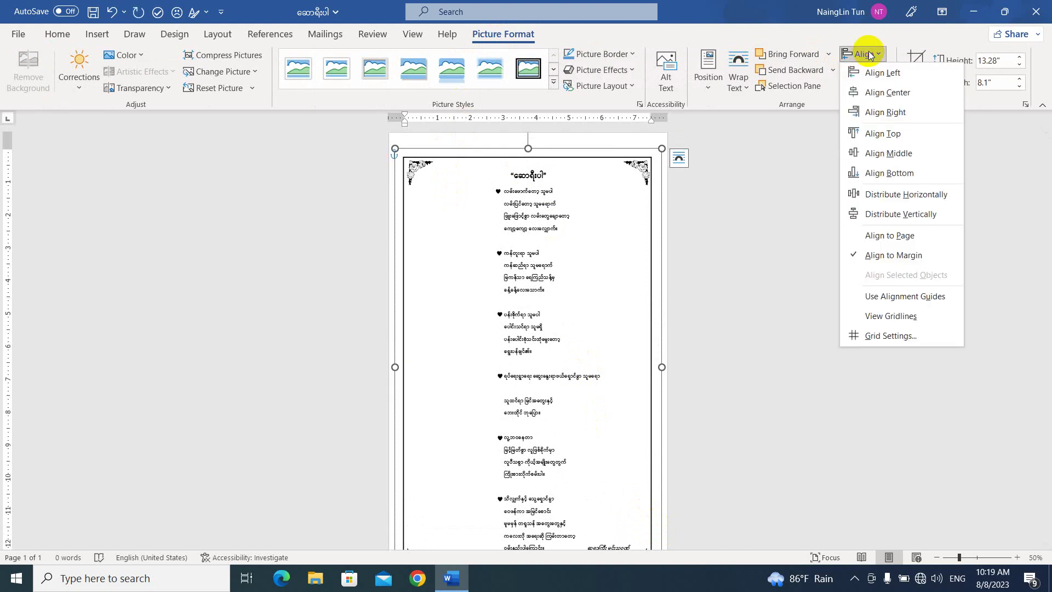
click(880, 154)
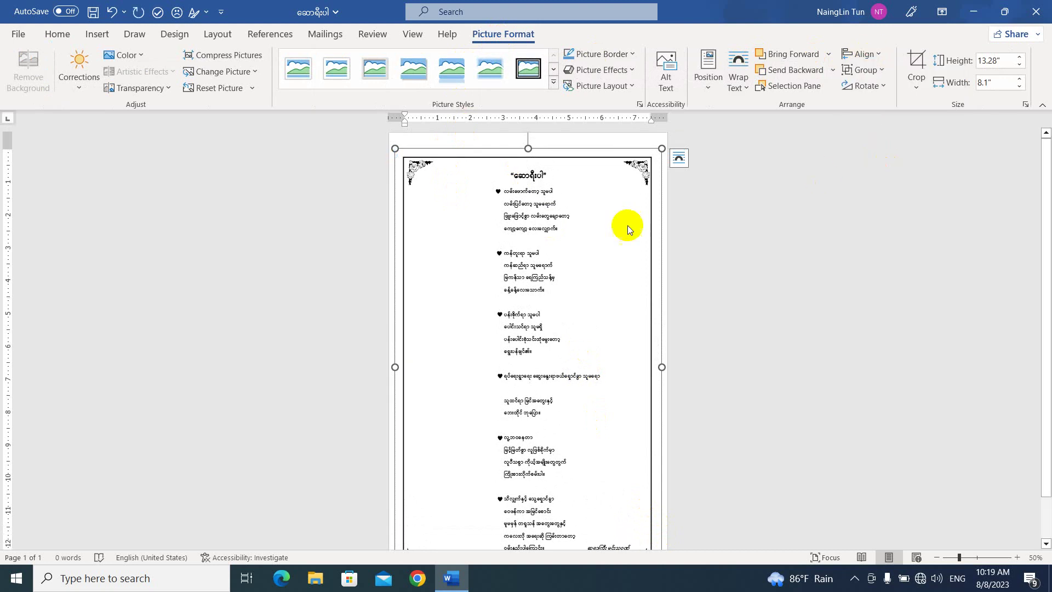
click(707, 286)
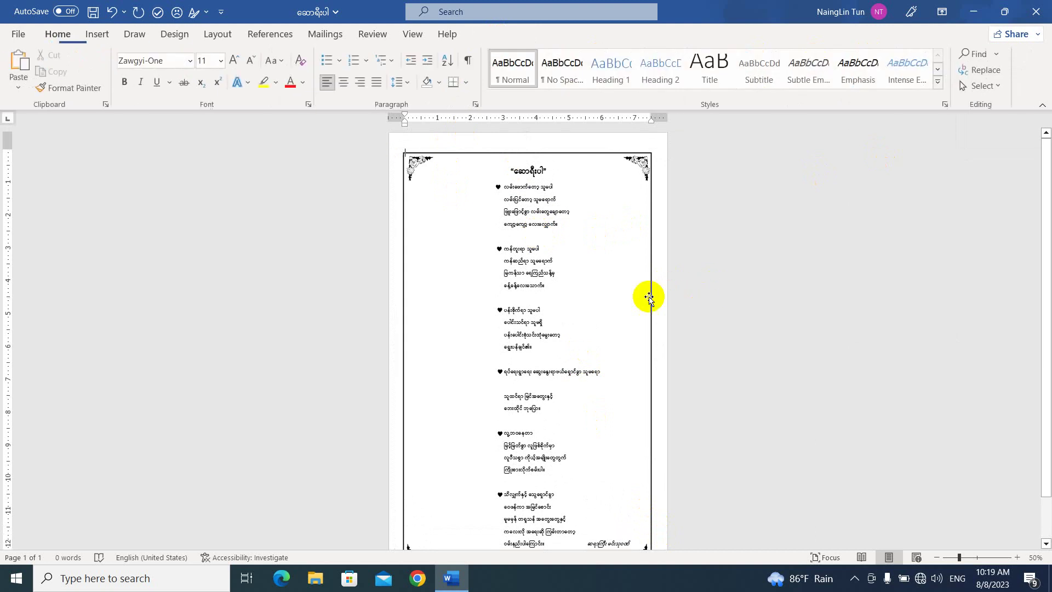
scroll(511, 263, down, 2)
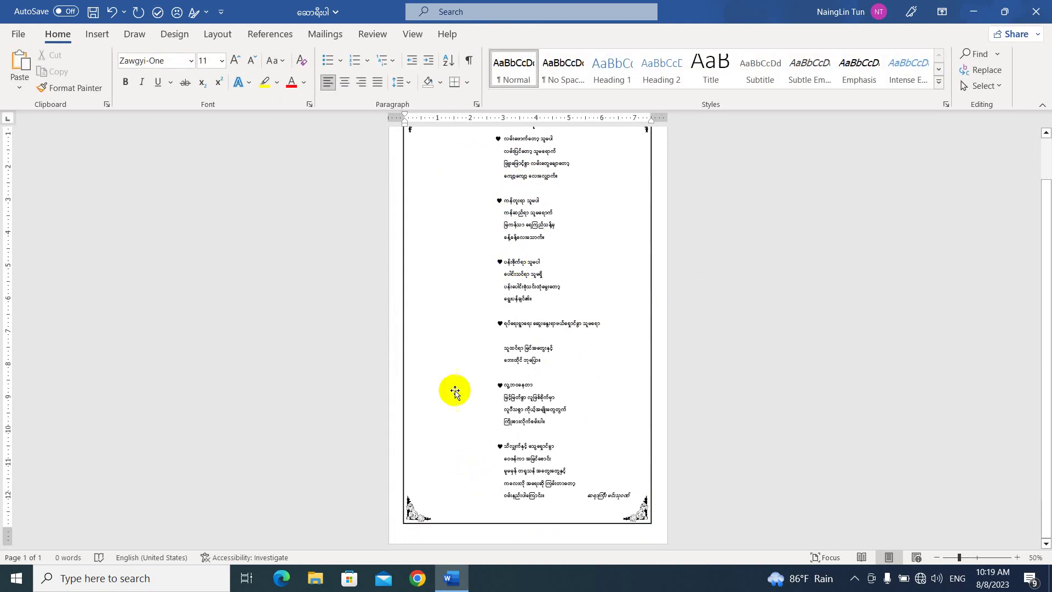
scroll(485, 289, up, 2)
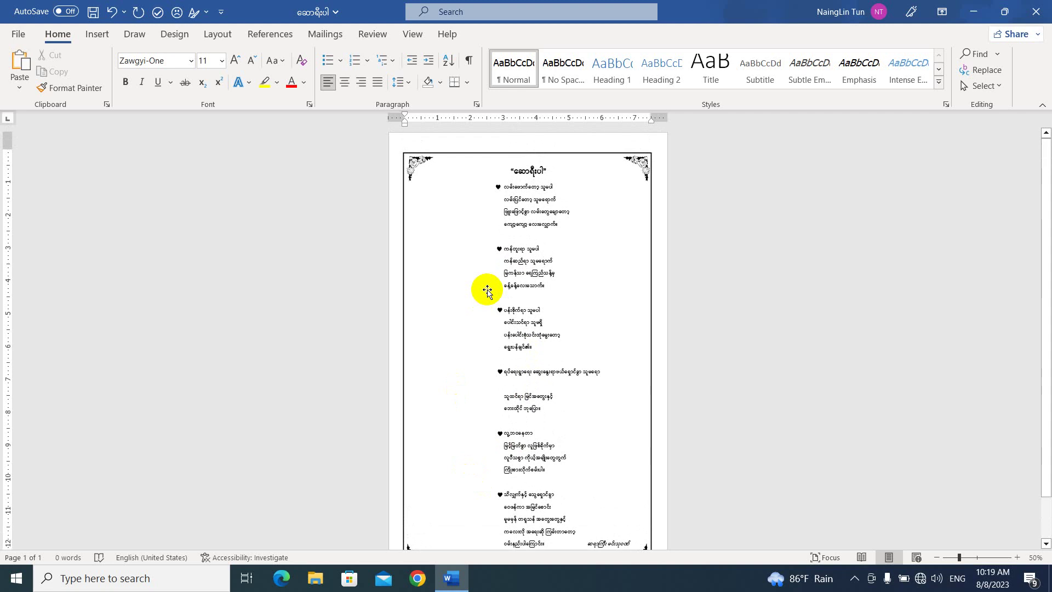
- Save the poem picture in the Pictures folder as Picture123 in Portable Network Graphics format
click(537, 255)
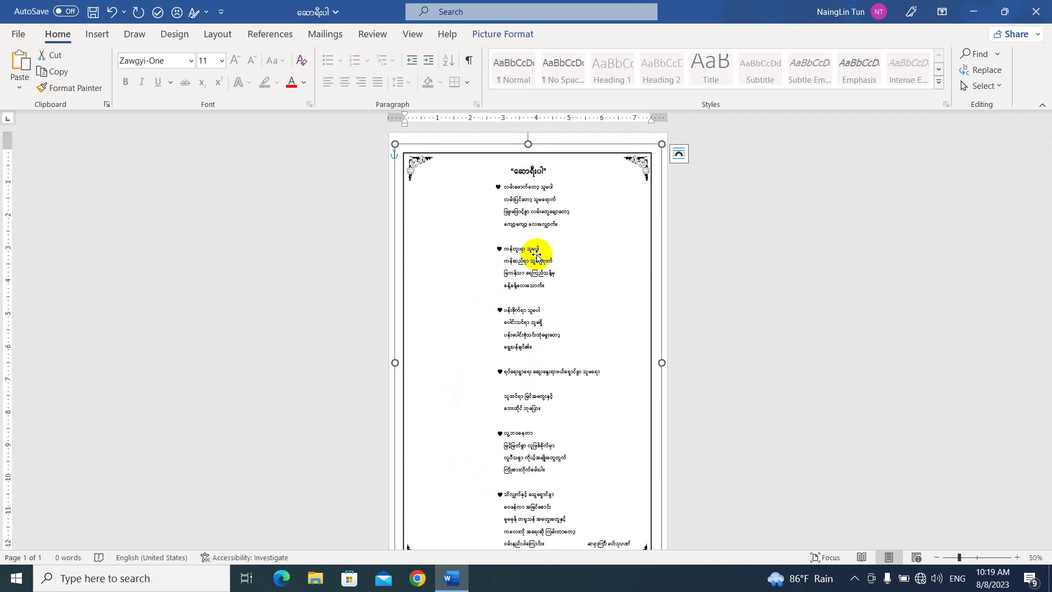
right_click(542, 194)
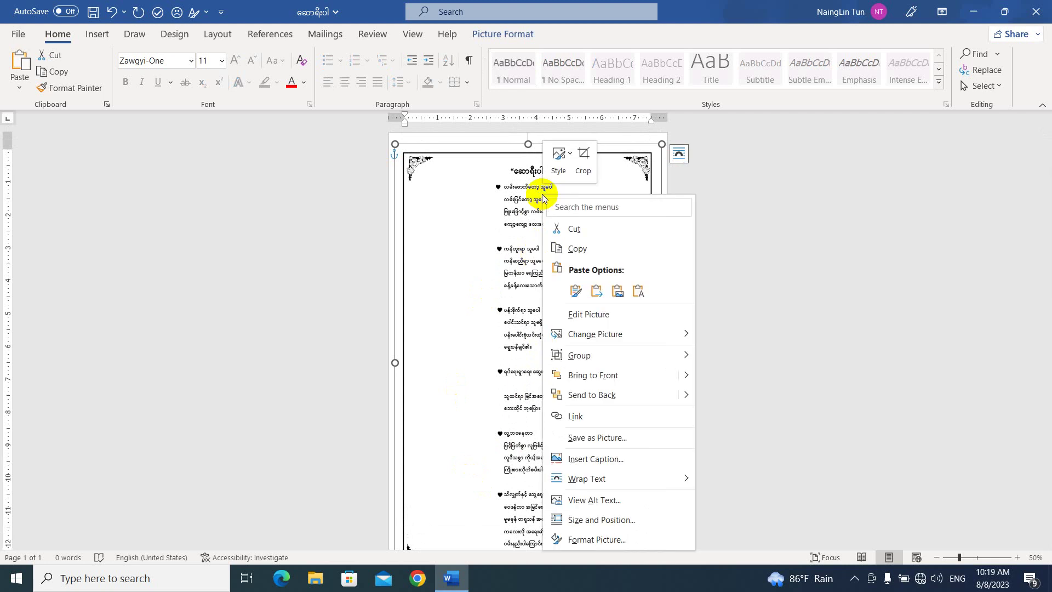
click(601, 438)
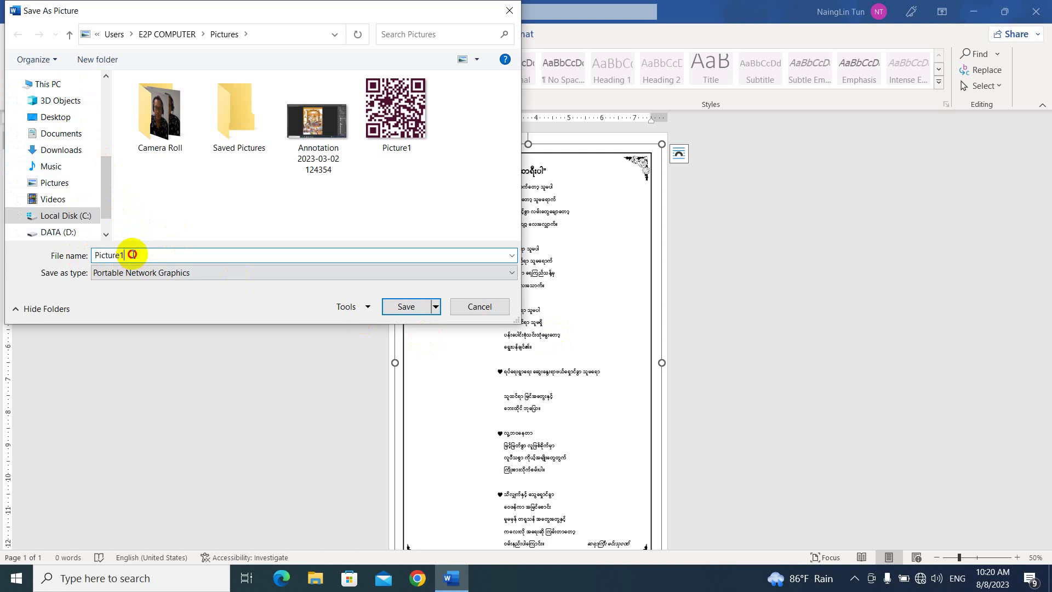
click(122, 254)
text(23)
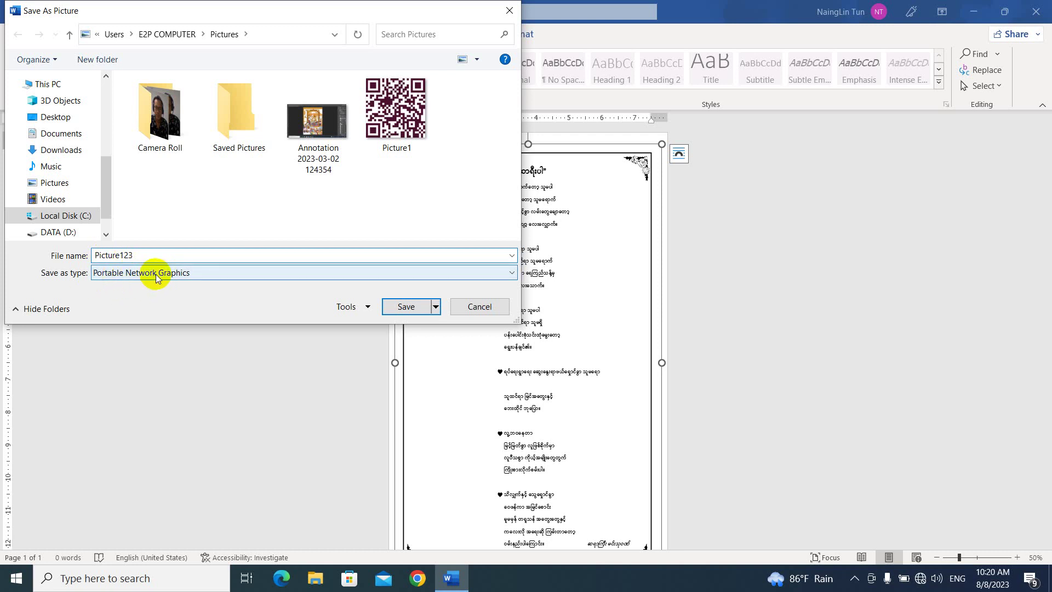
click(417, 308)
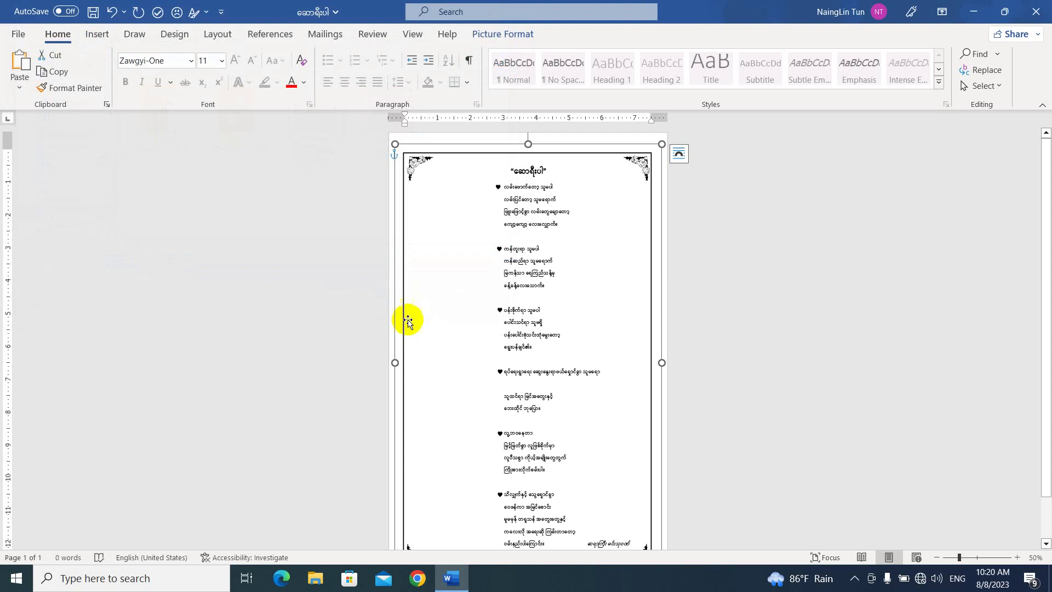
- Switch to File Explorer, view the saved Picture123 image from the Pictures folder and close the viewer
click(315, 581)
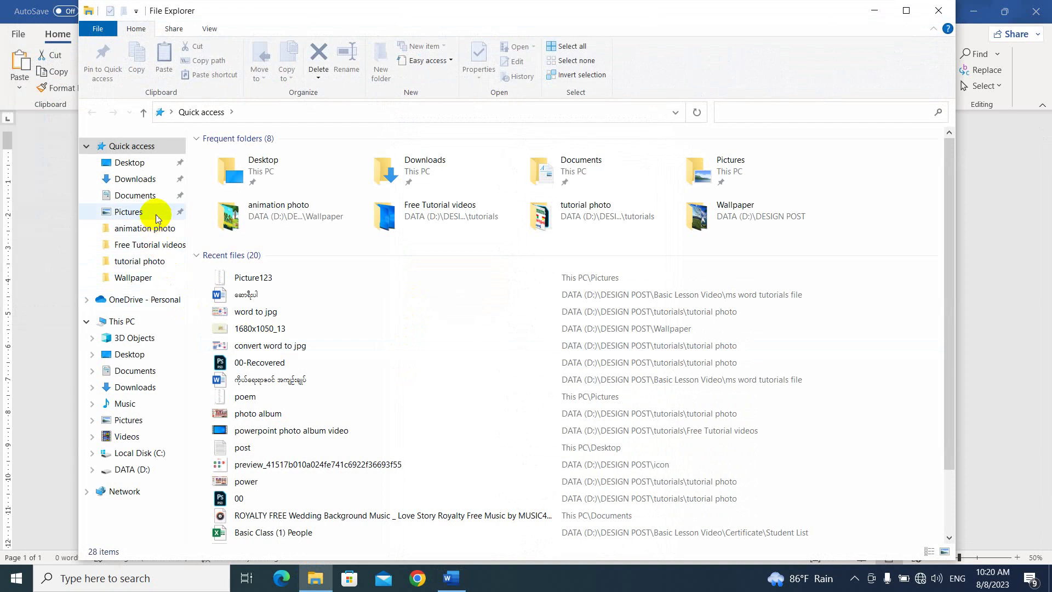
click(150, 212)
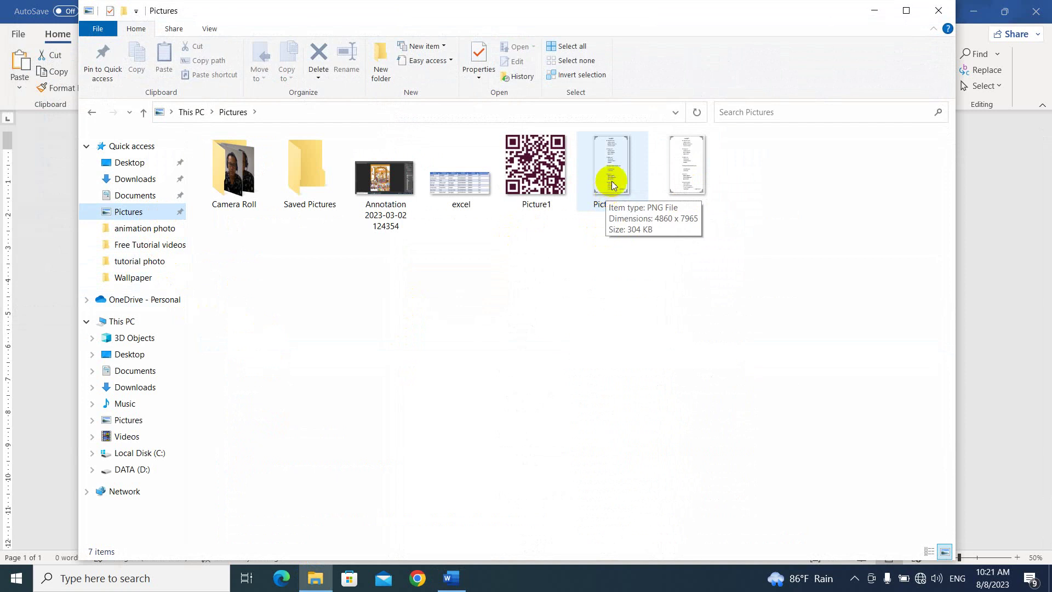
double_click(612, 181)
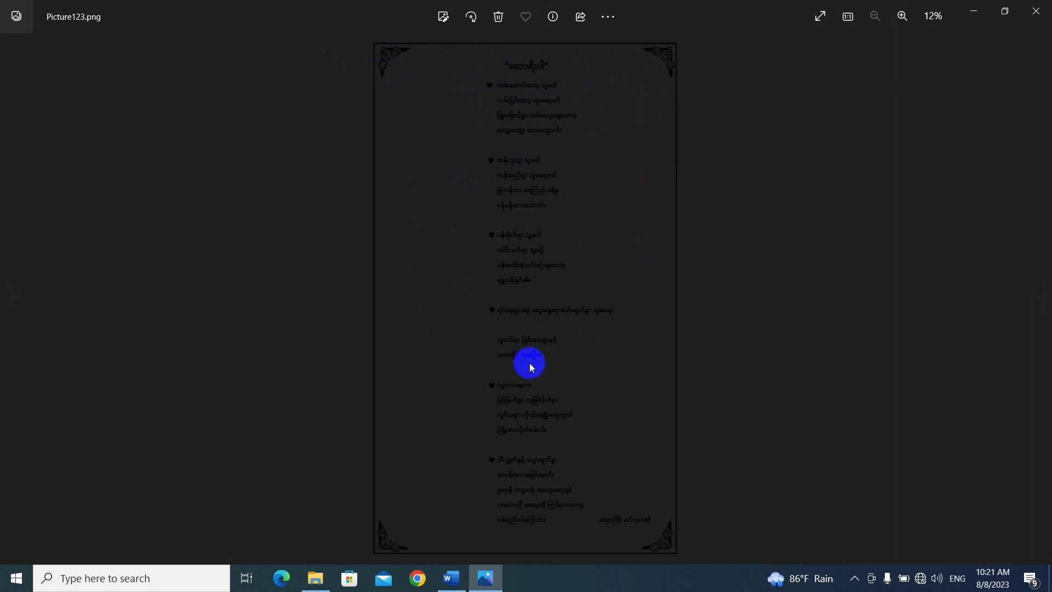
click(1035, 15)
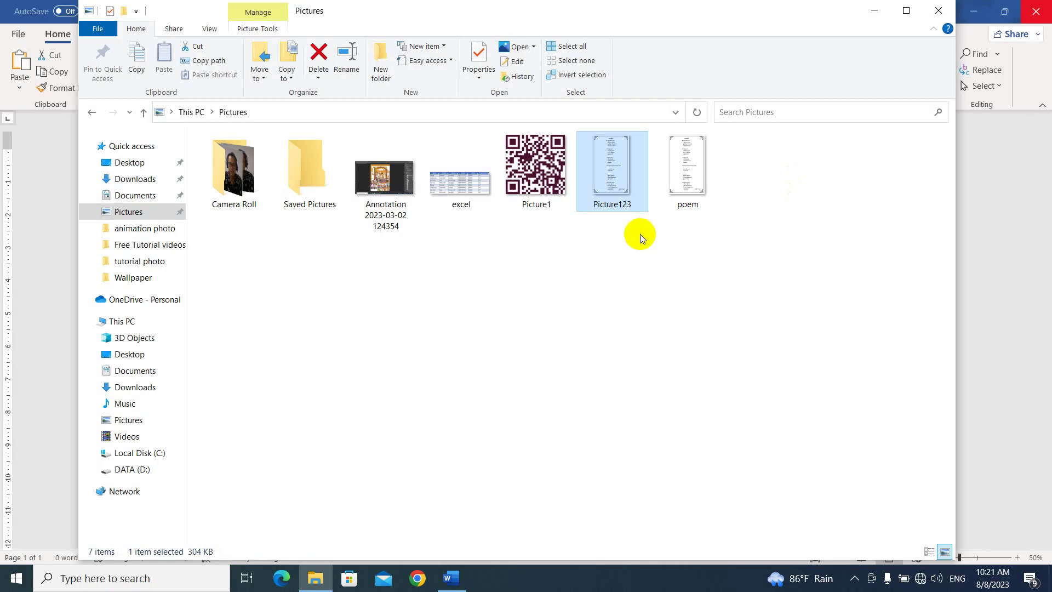
- Close File Explorer and save the poem picture in the Pictures folder as Picture22 in JPEG File Interchange Format
click(937, 17)
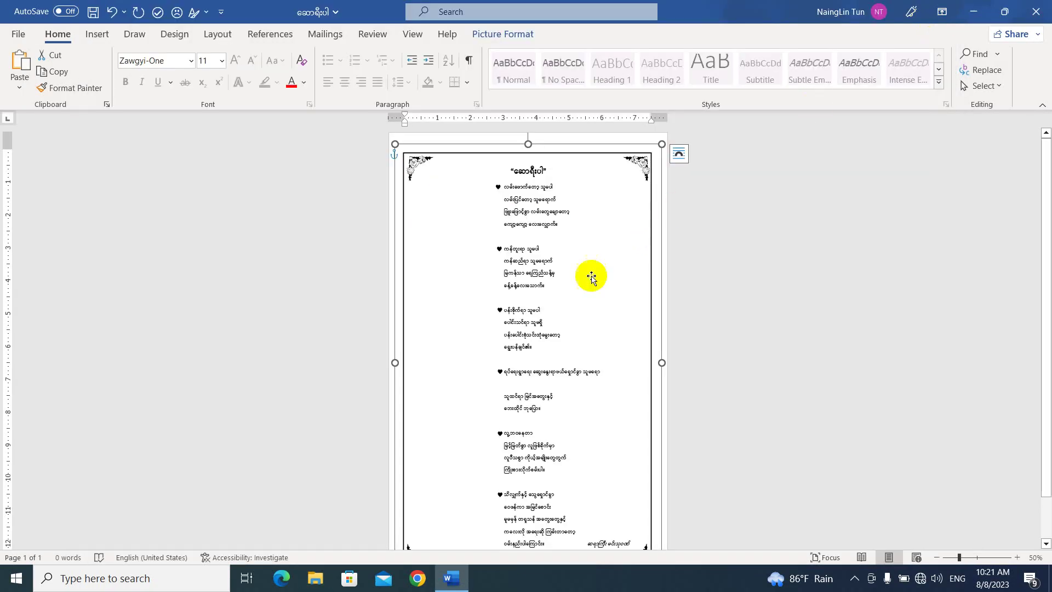
right_click(529, 256)
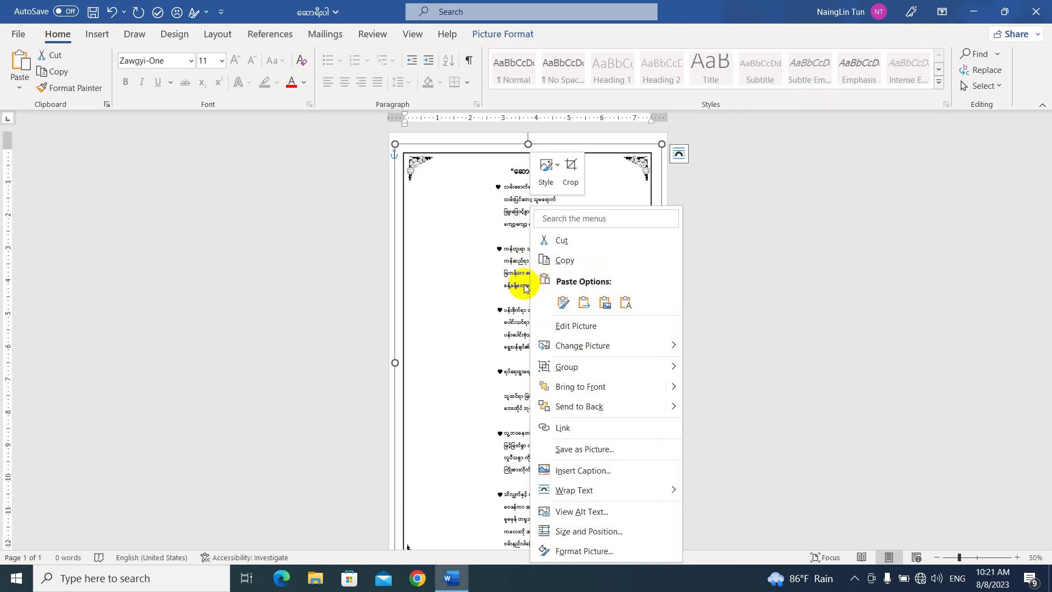
click(597, 450)
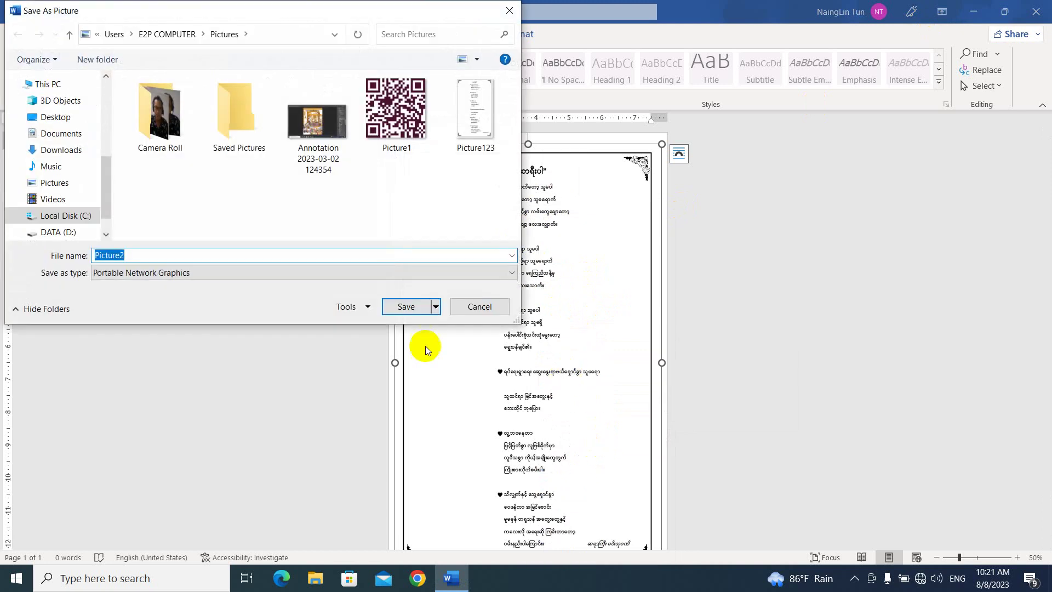
click(132, 255)
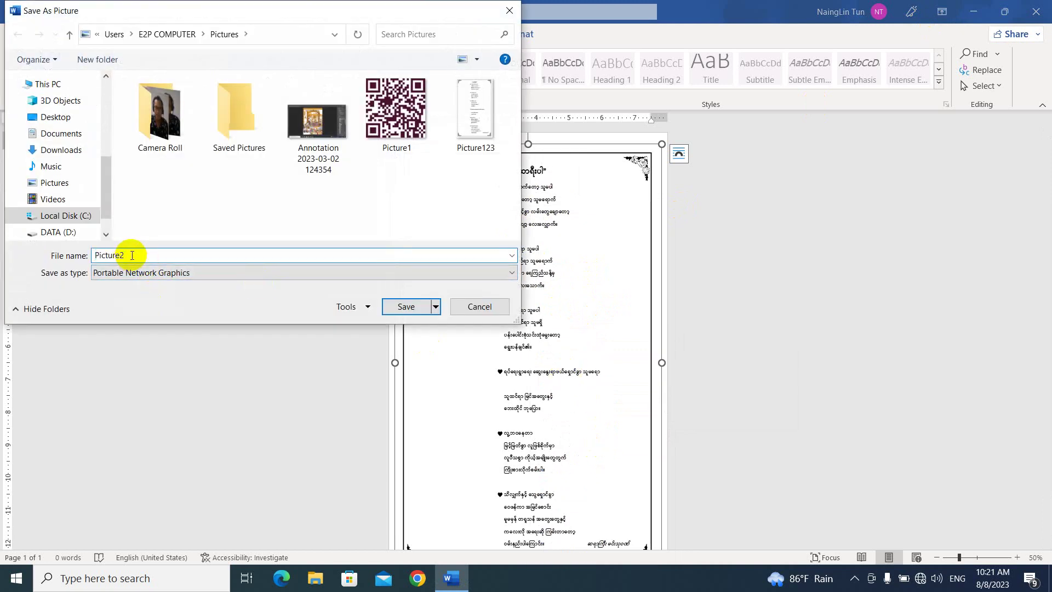
text(2)
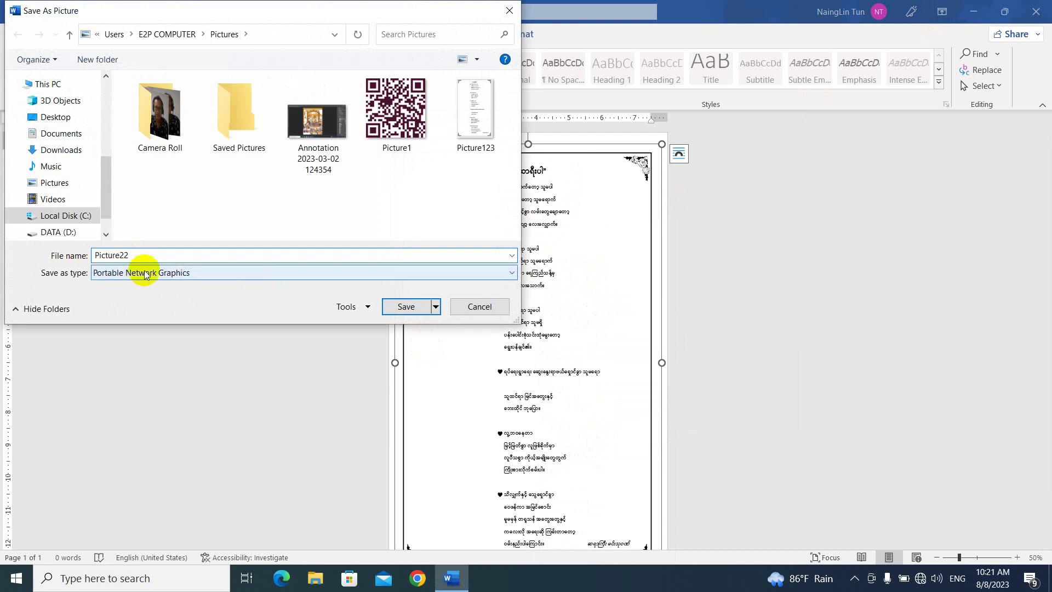
click(137, 273)
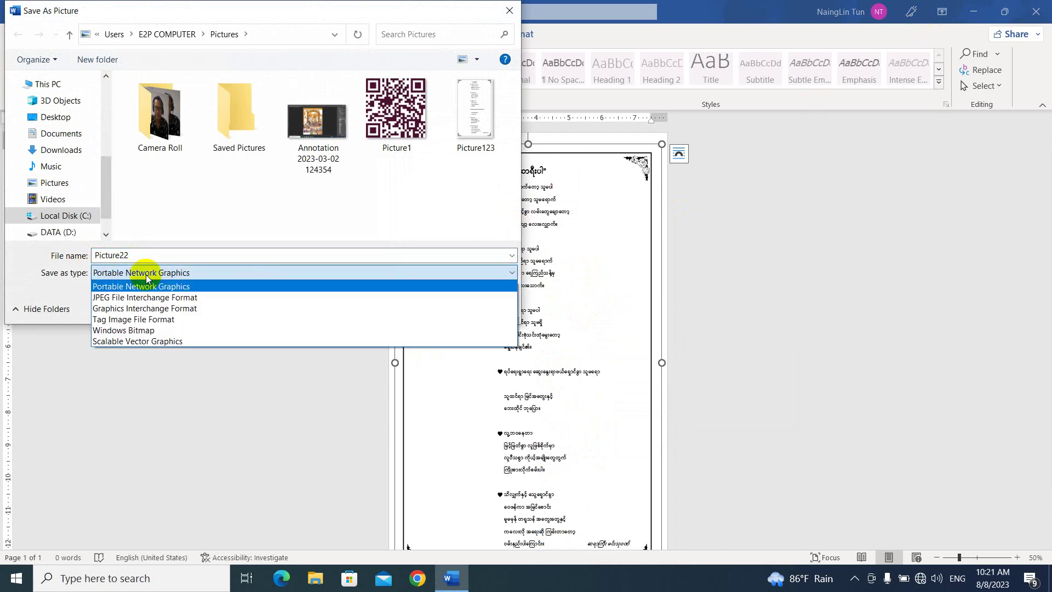
click(136, 299)
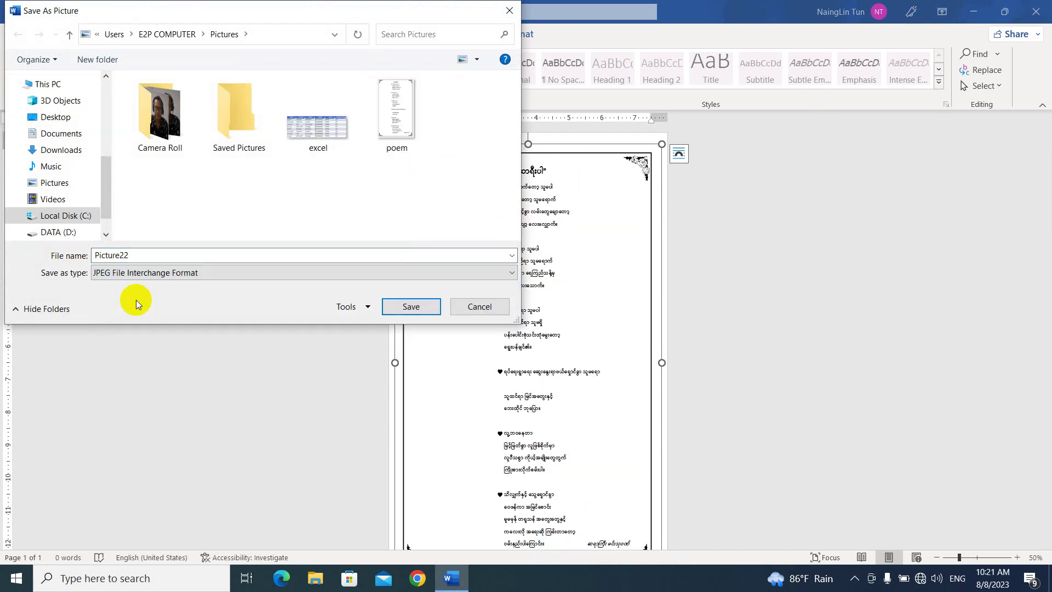
click(410, 306)
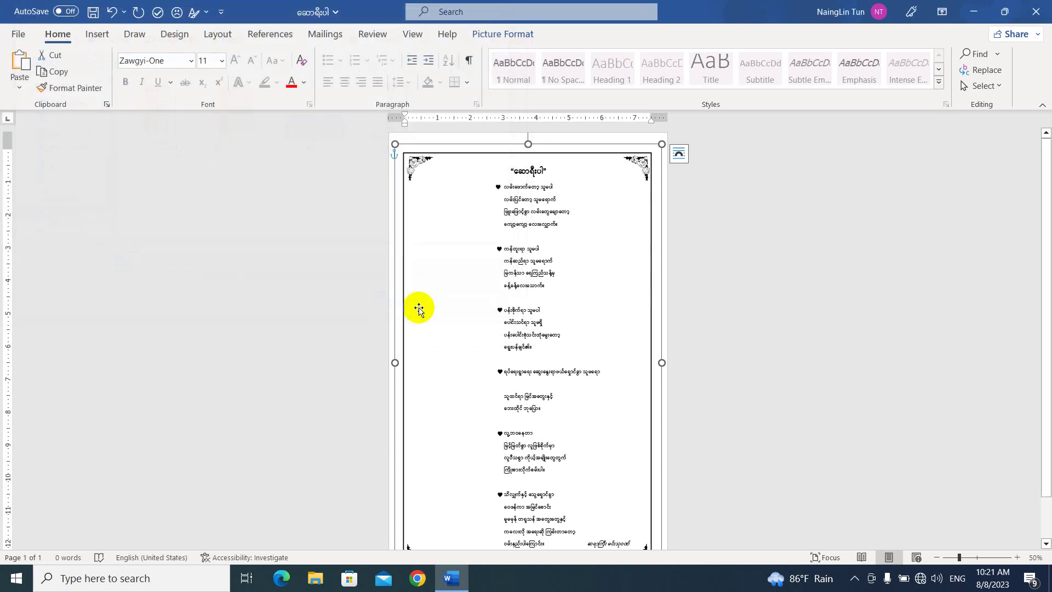
- Switch to File Explorer, view the saved Picture22 image from the Pictures folder and close both the viewer and the folder
click(316, 580)
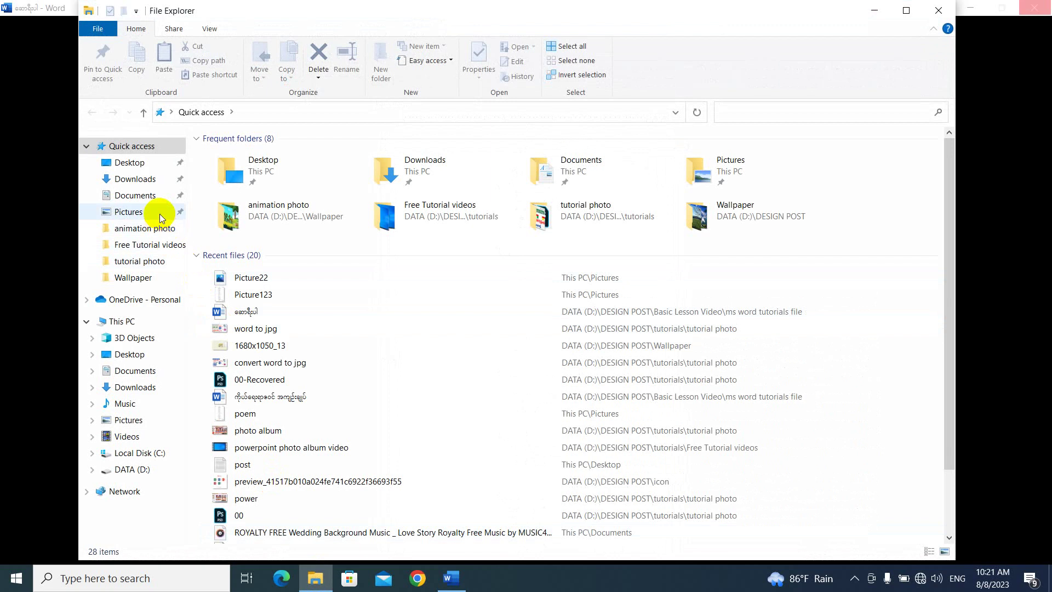
click(159, 213)
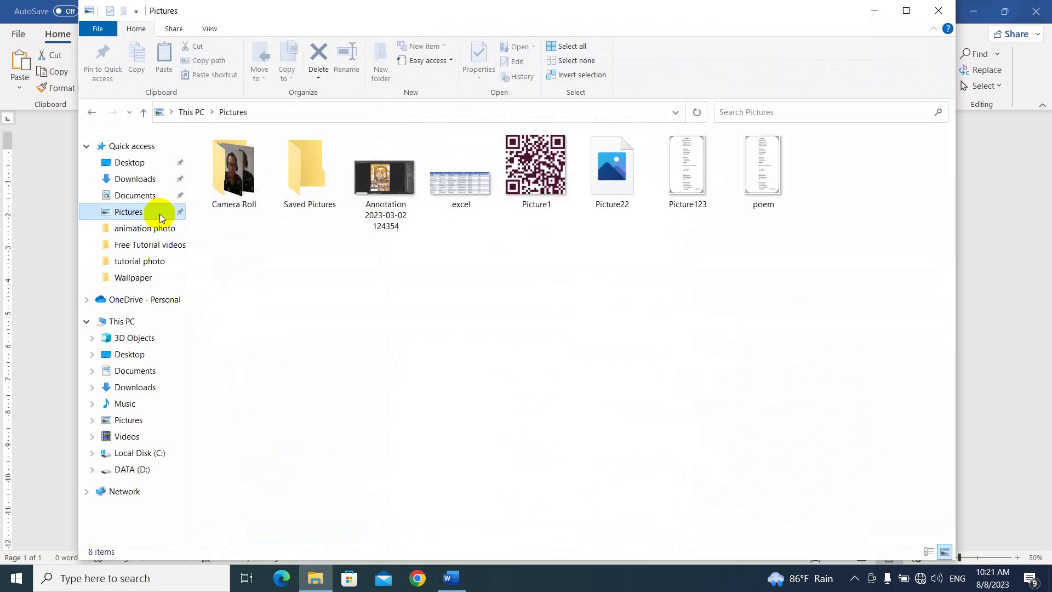
double_click(618, 179)
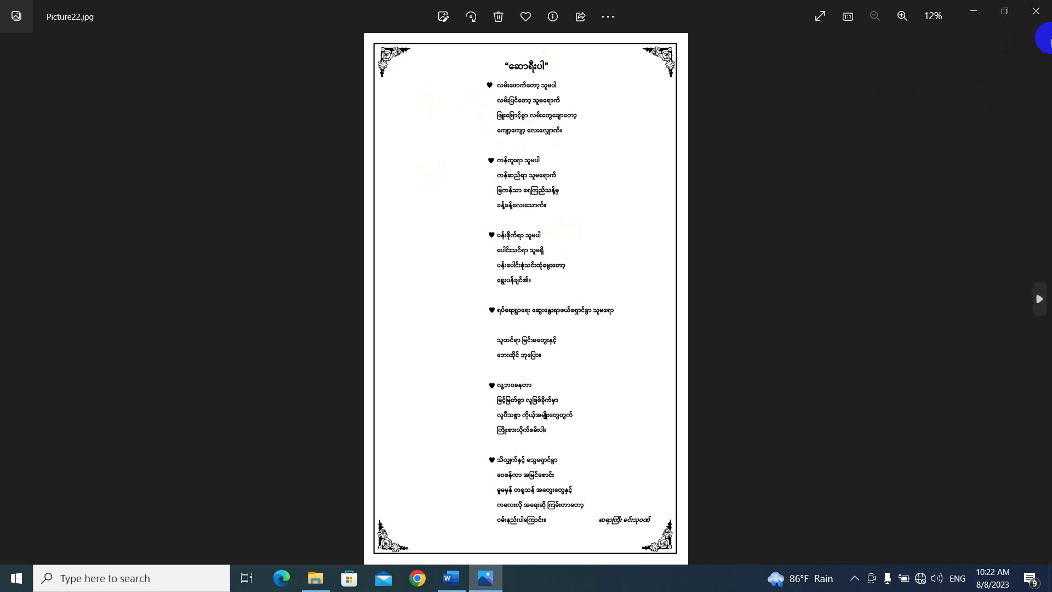
click(1036, 11)
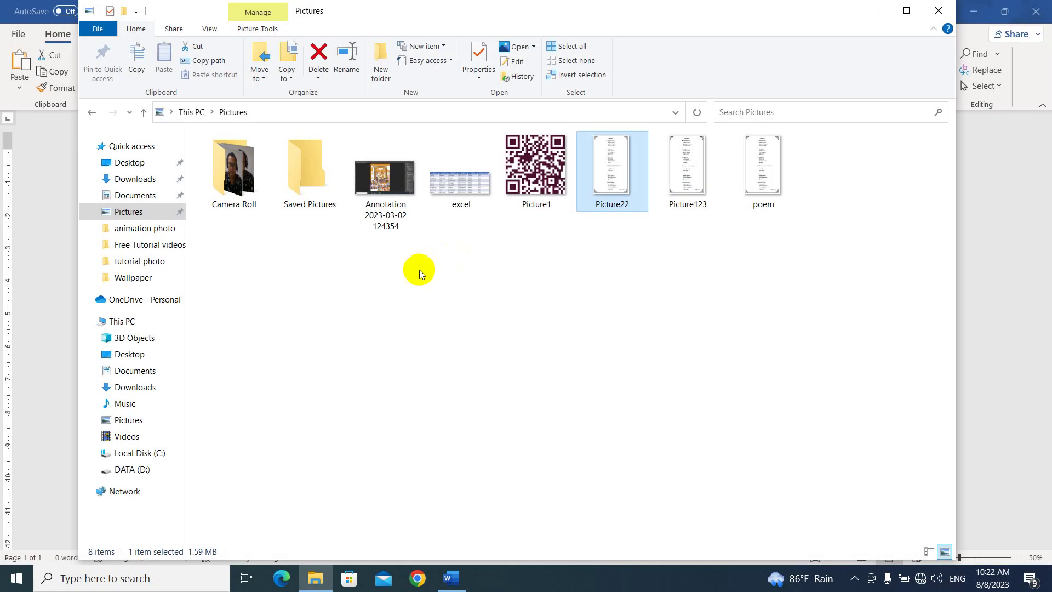
click(938, 11)
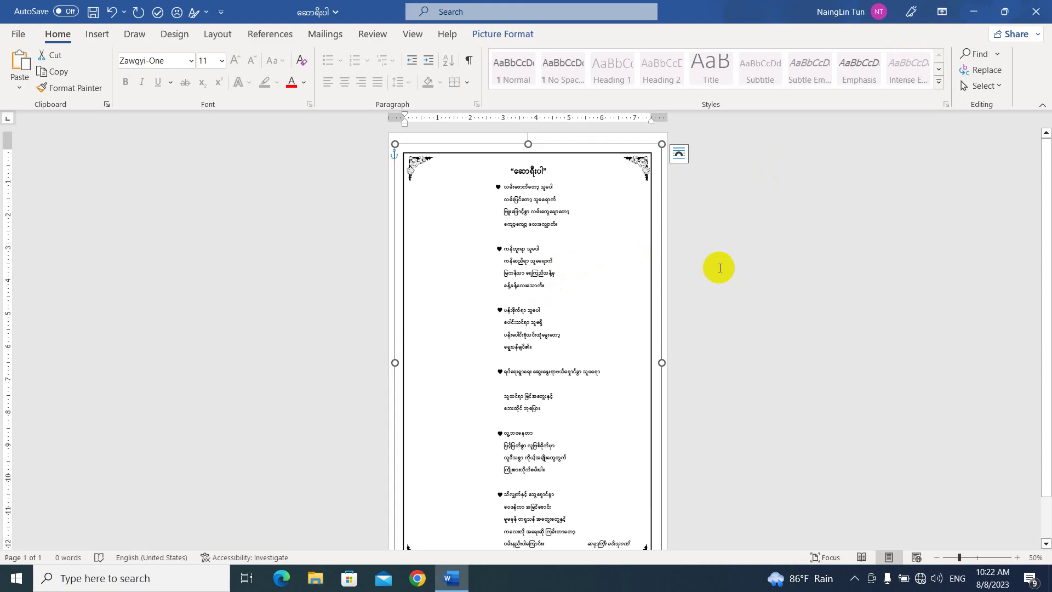
- Undo the poem picture's alignment, resizing and pasting back to the original text page, and deselect the text
click(695, 191)
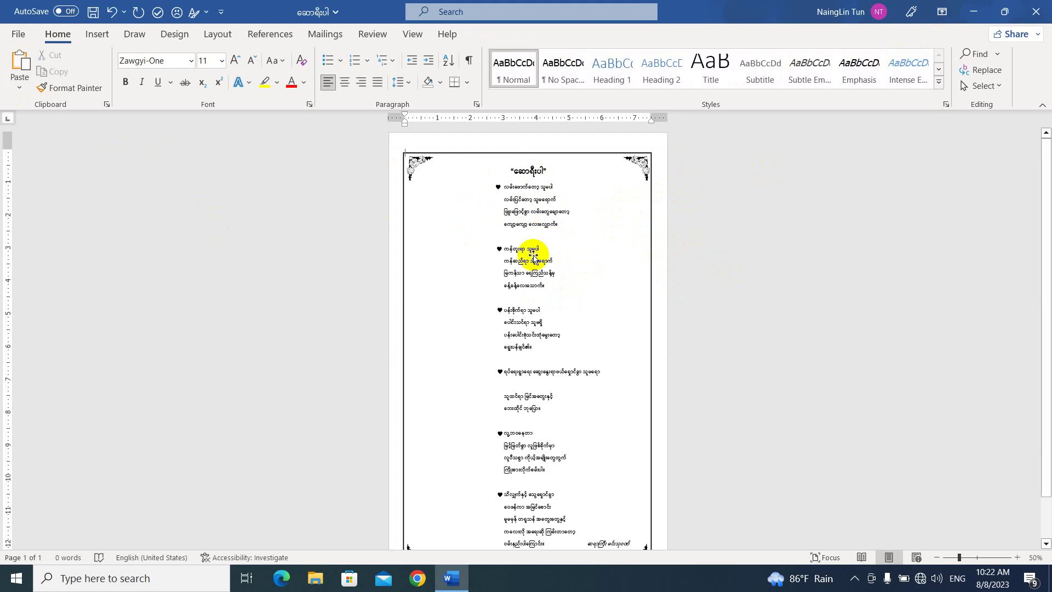
click(545, 219)
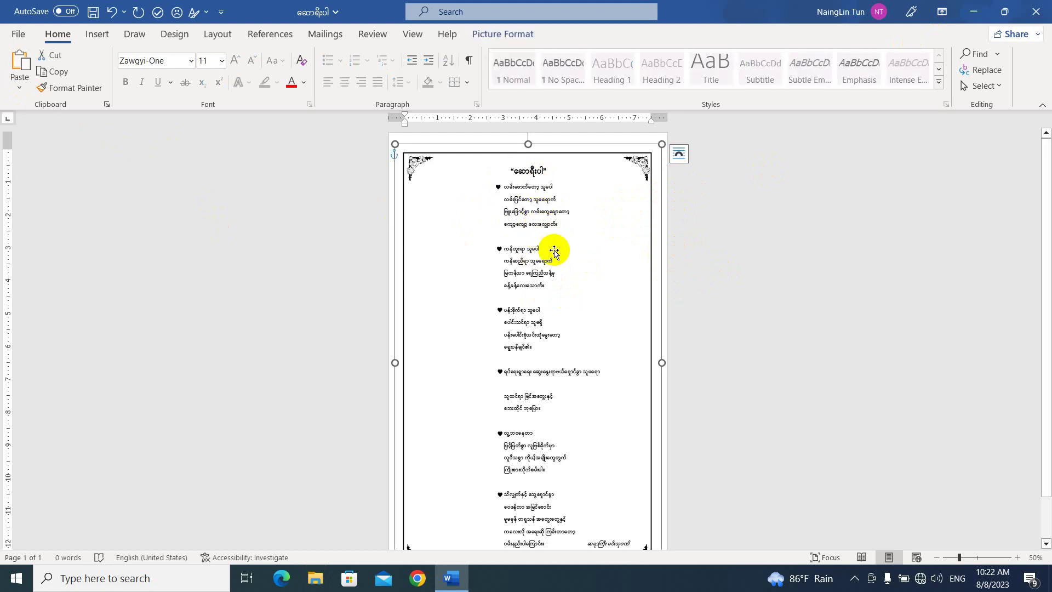
scroll(555, 253, down, 2)
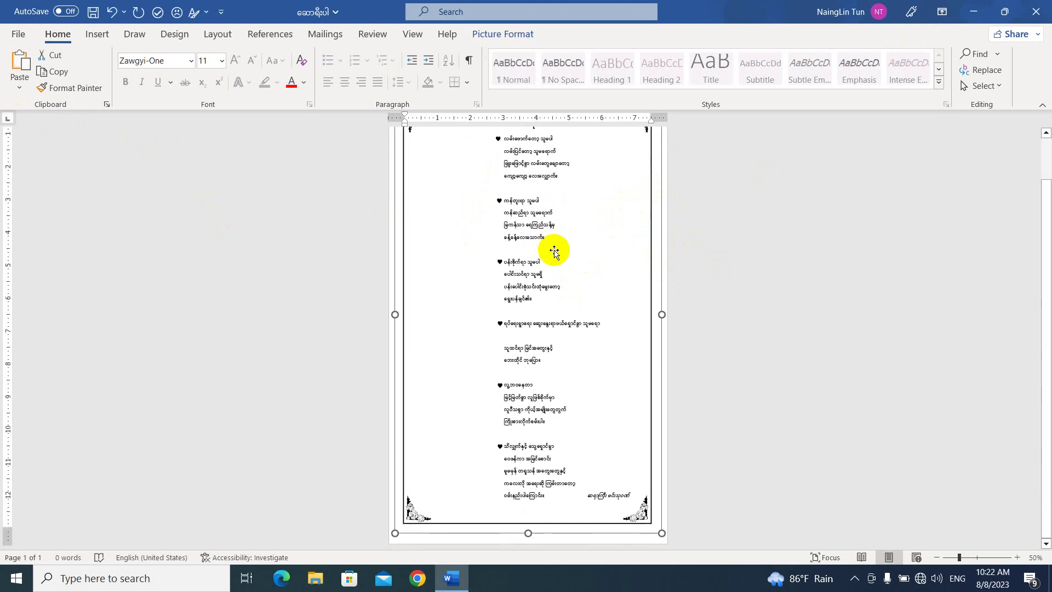
scroll(555, 252, up, 2)
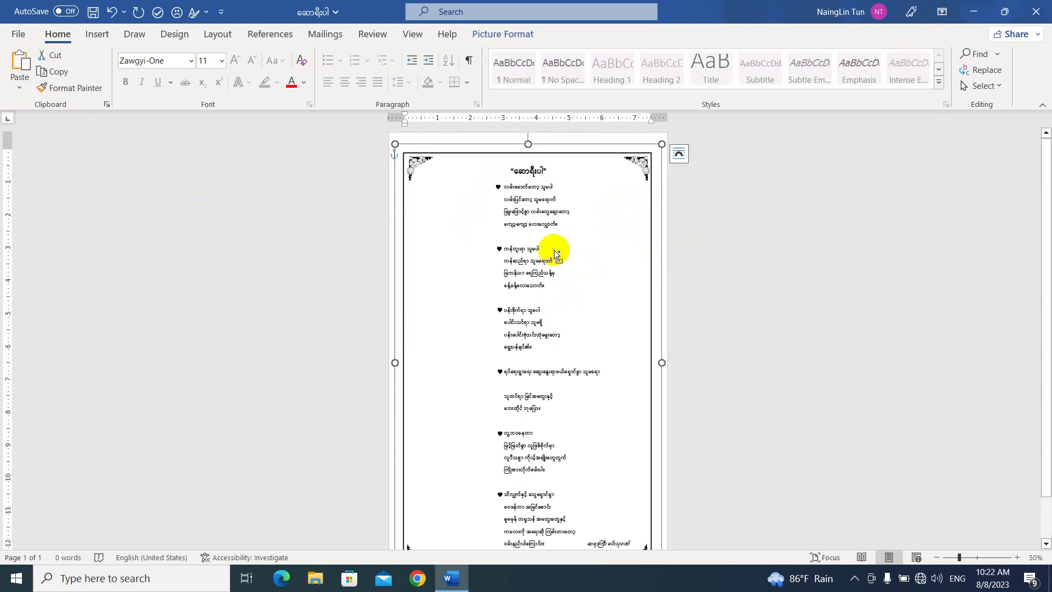
key(ctrl+z)
key(ctrl+z)
key(ctrl+z)
key(ctrl+z)
key(ctrl+z)
key(ctrl+z)
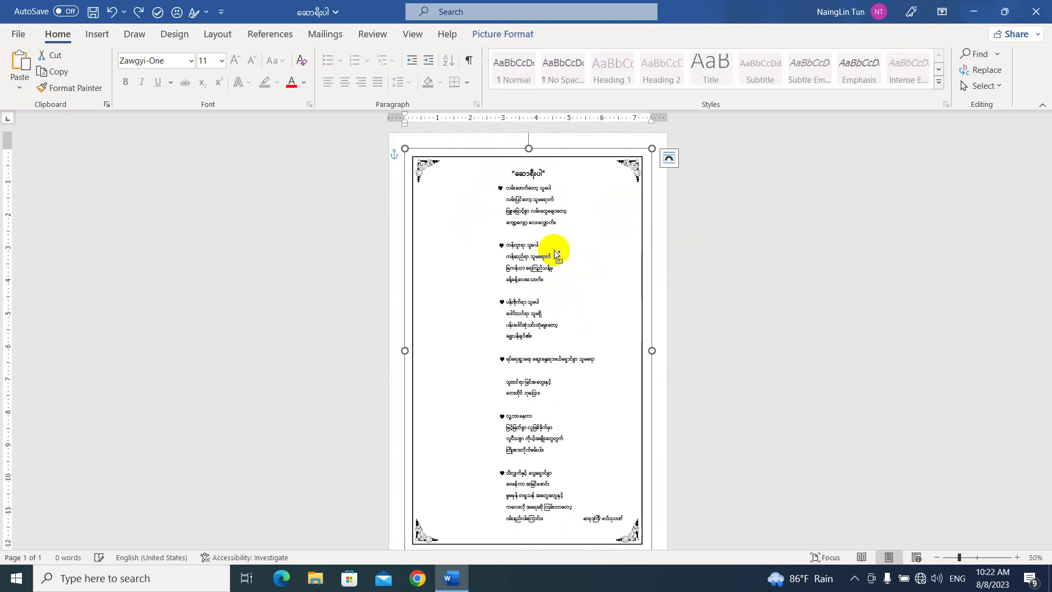
key(ctrl+z)
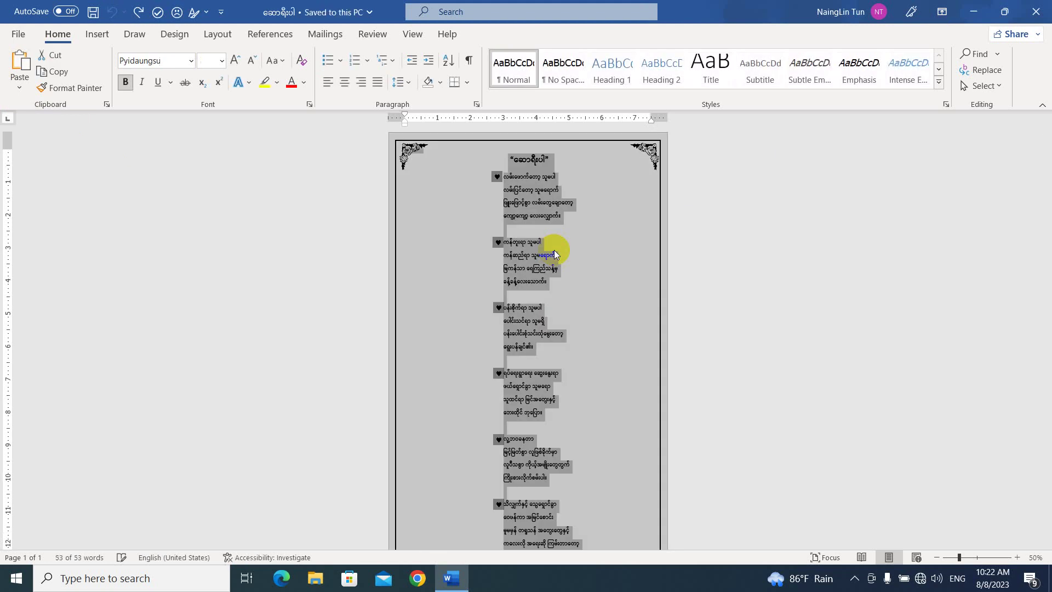
click(586, 224)
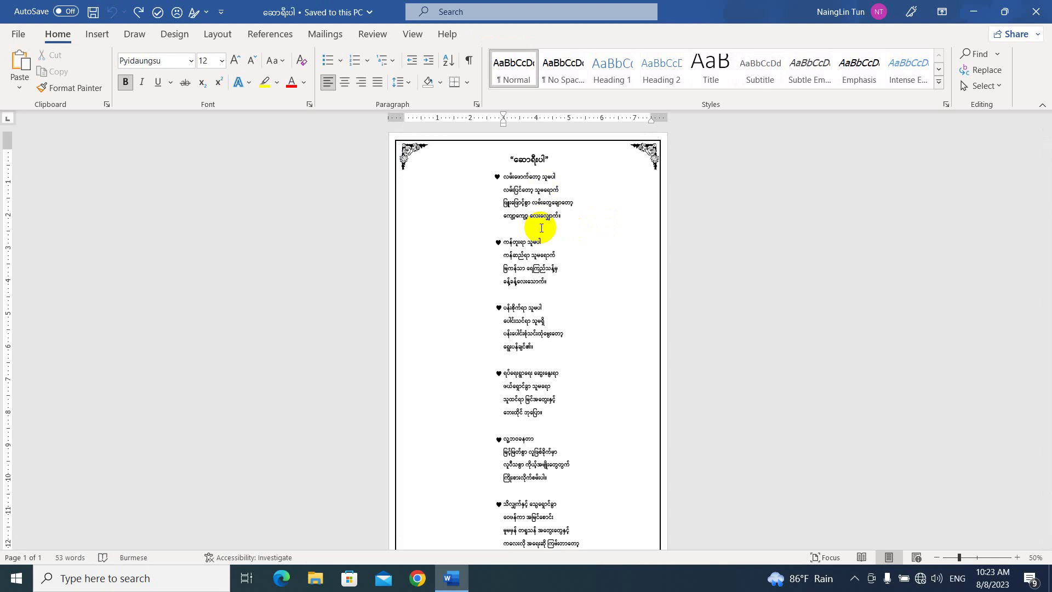
- Search Windows for the Snipping Tool, launch it and move its window clear of the poem page
scroll(541, 228, down, 4)
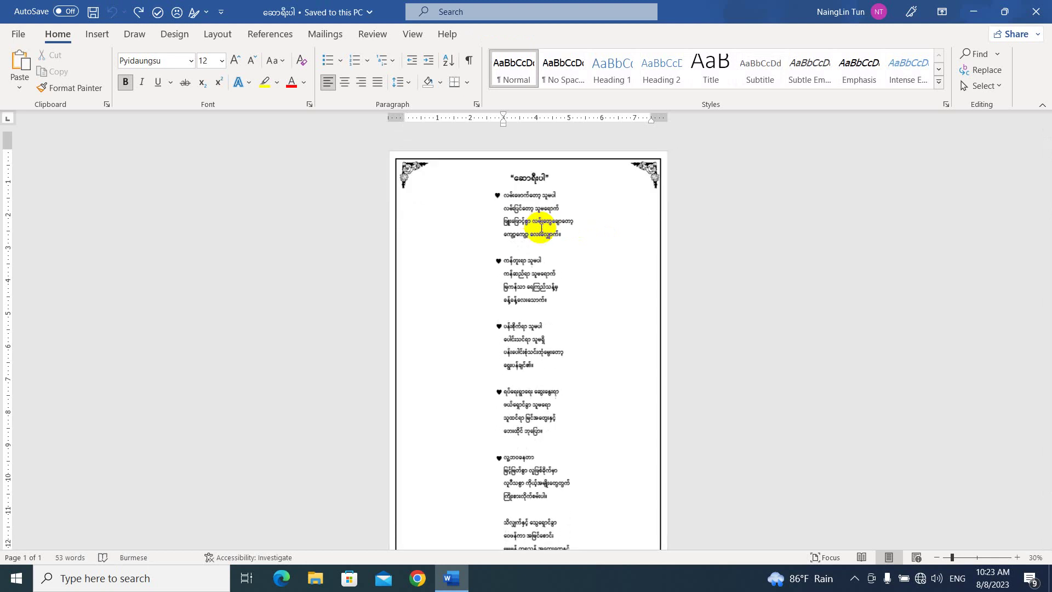
scroll(540, 227, up, 2)
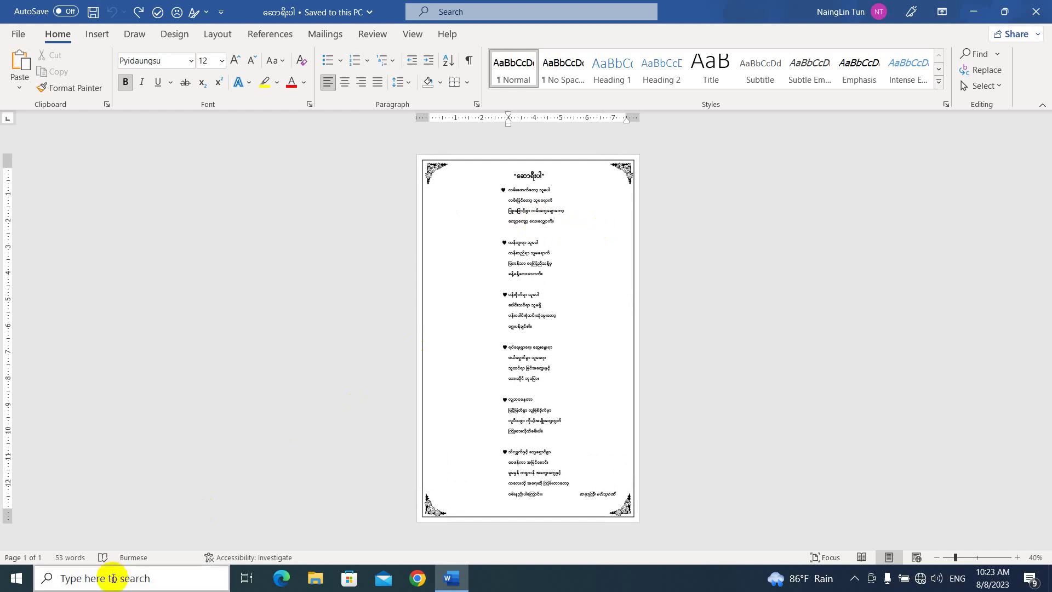
click(58, 578)
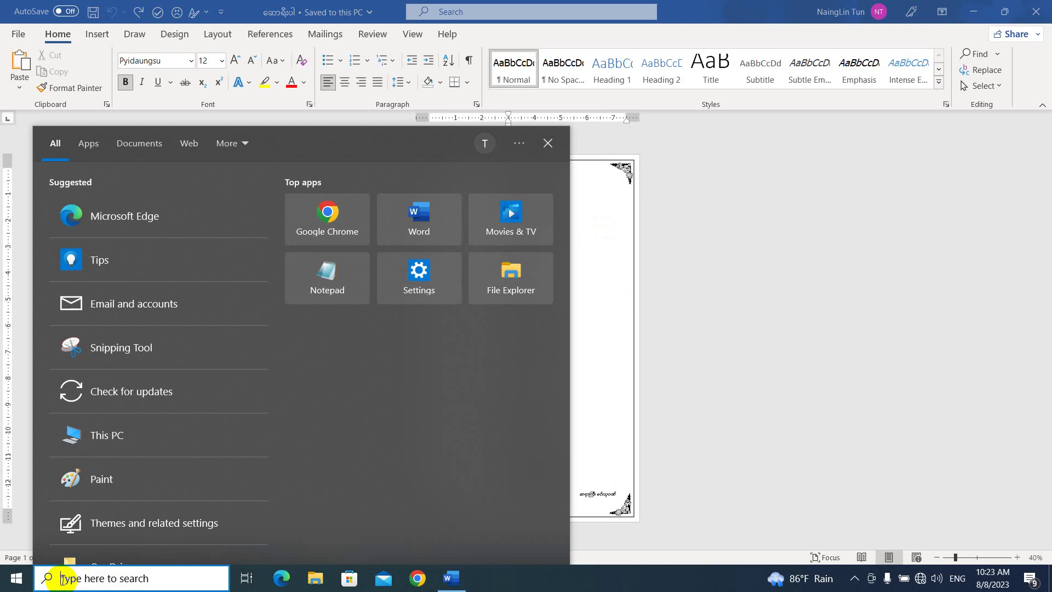
text(sn)
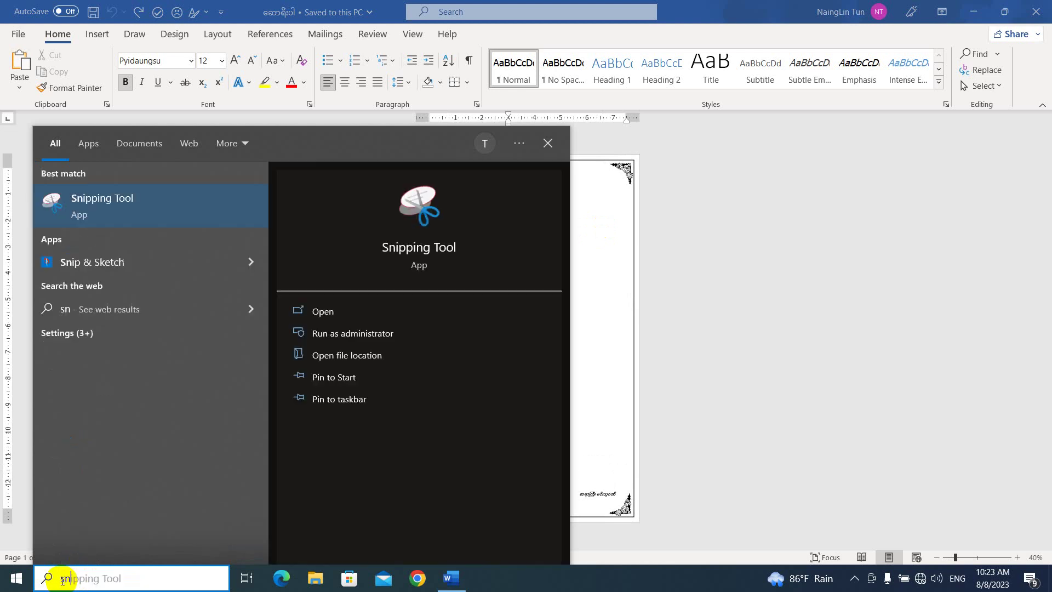
text(i)
click(176, 202)
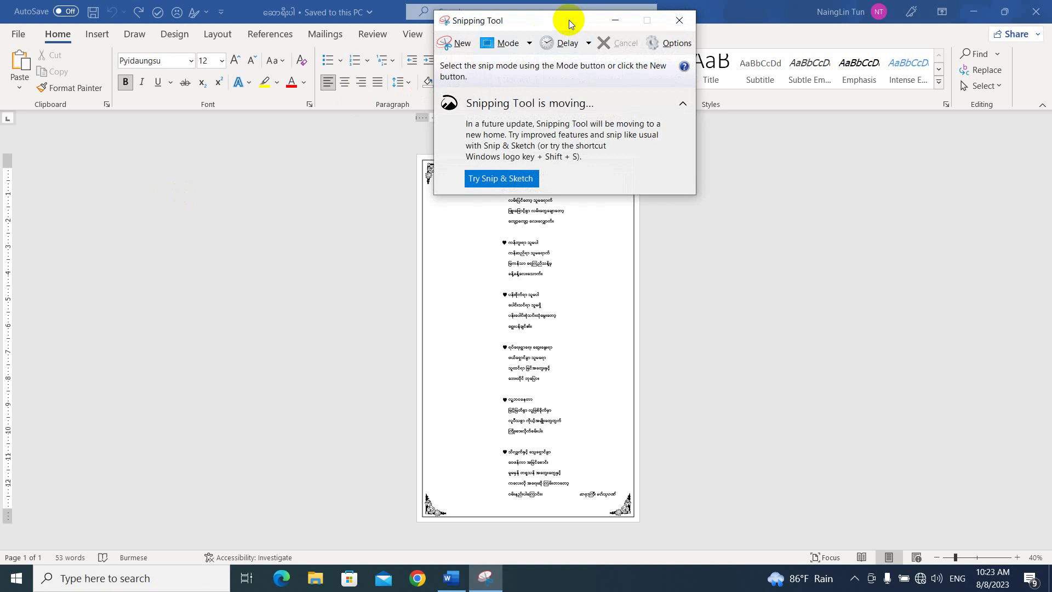
drag(568, 20, 797, 83)
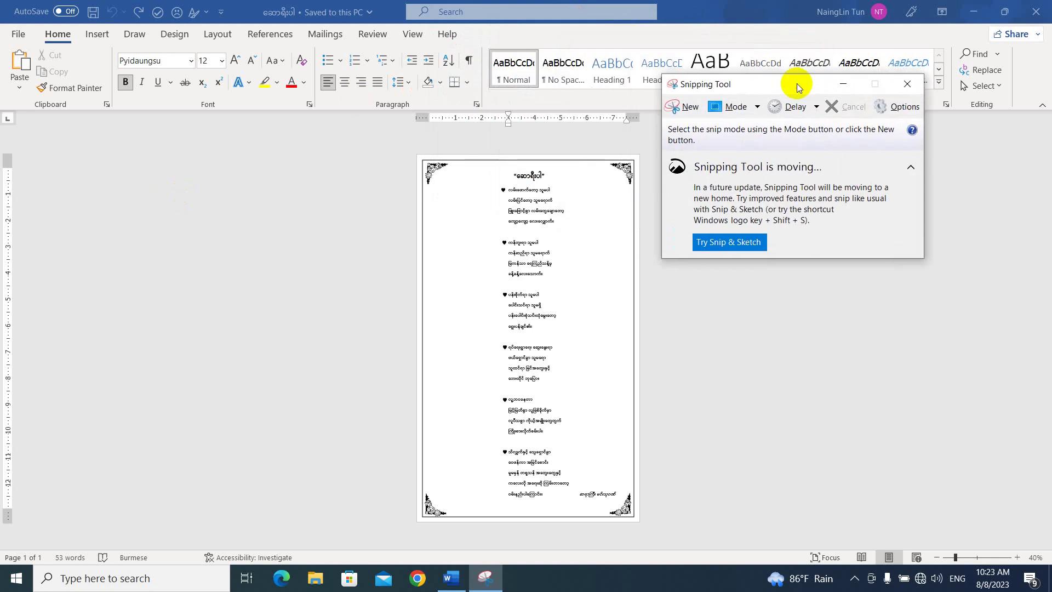
- Capture a new snip around the whole bordered poem page
click(689, 110)
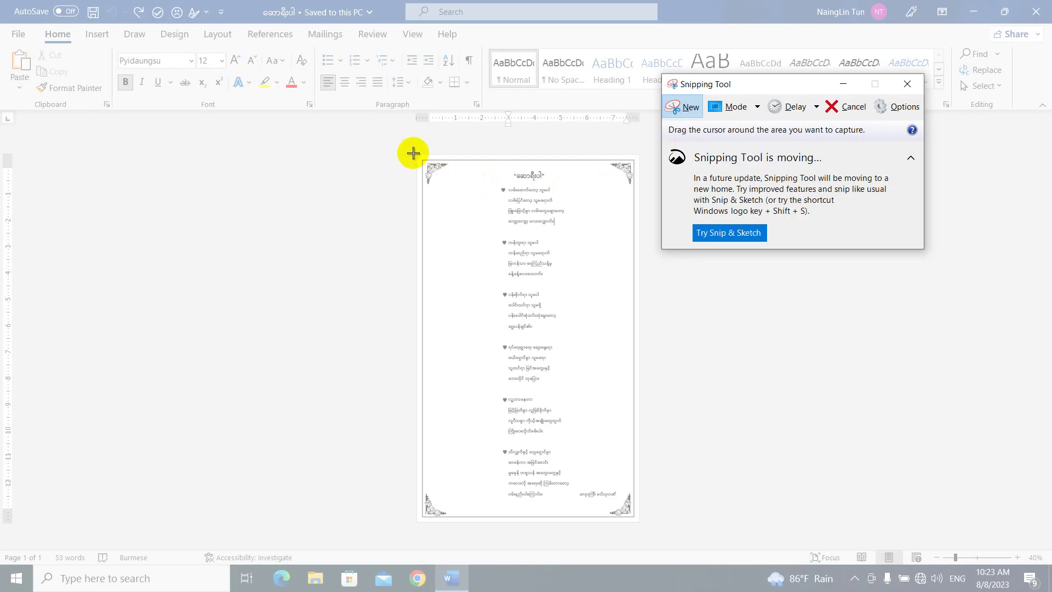
drag(412, 151, 644, 527)
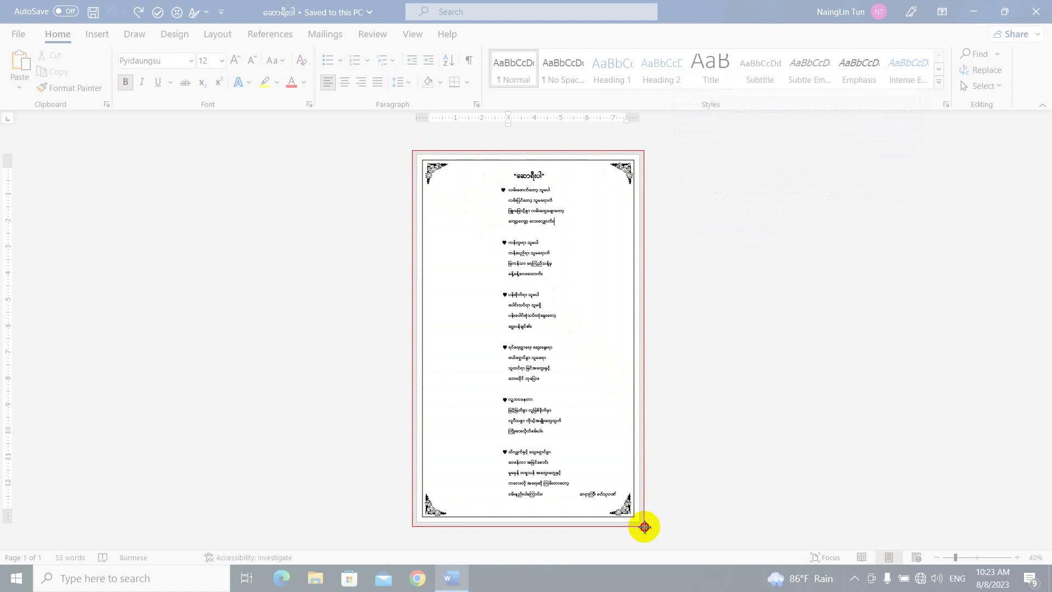
drag(644, 526, 645, 527)
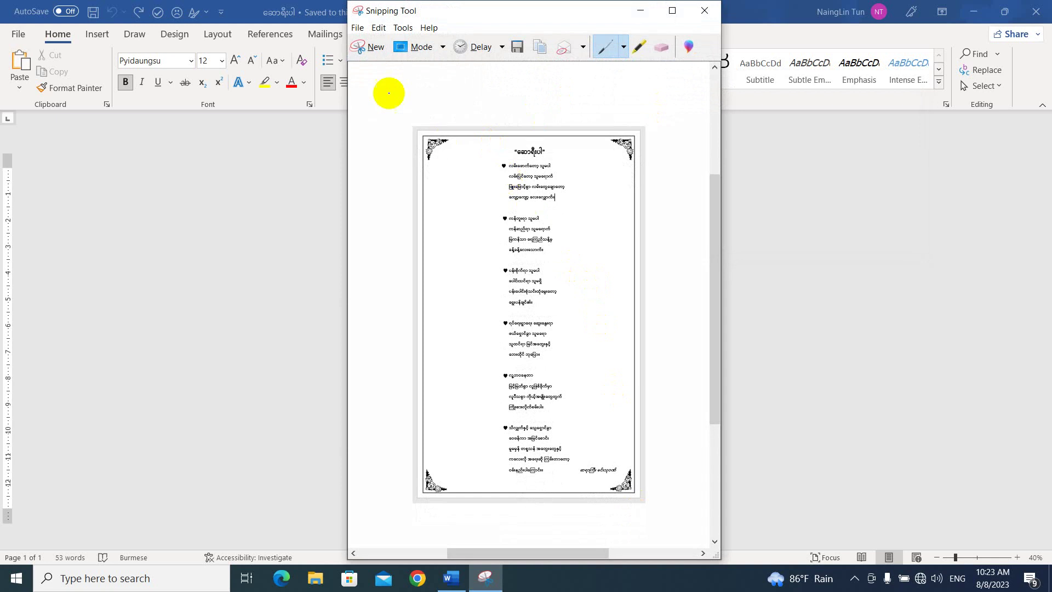
- Save the snip of the poem page in the Pictures folder as Capture in JPEG format
click(357, 27)
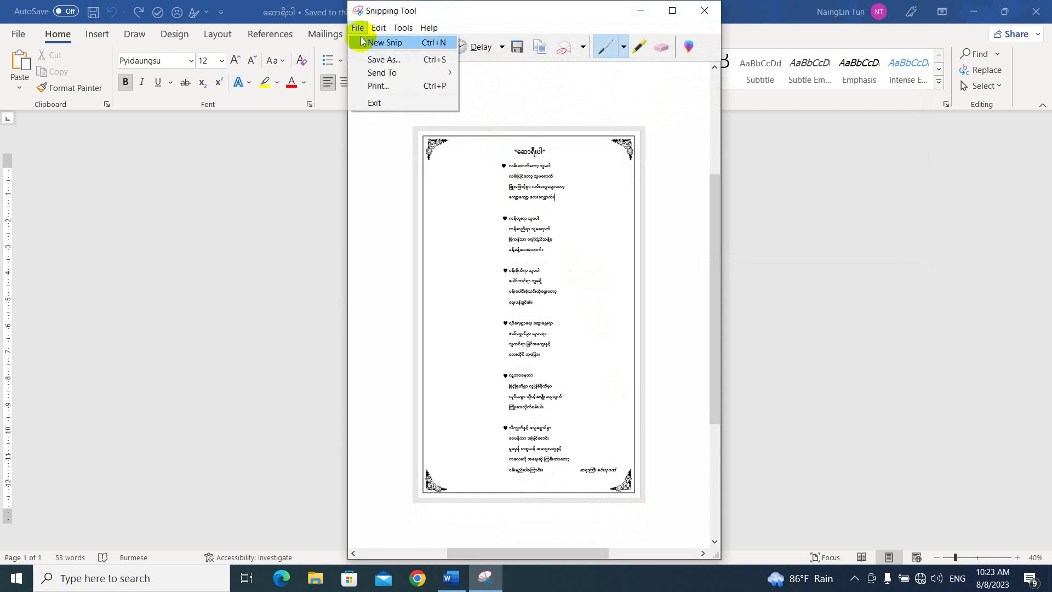
click(386, 60)
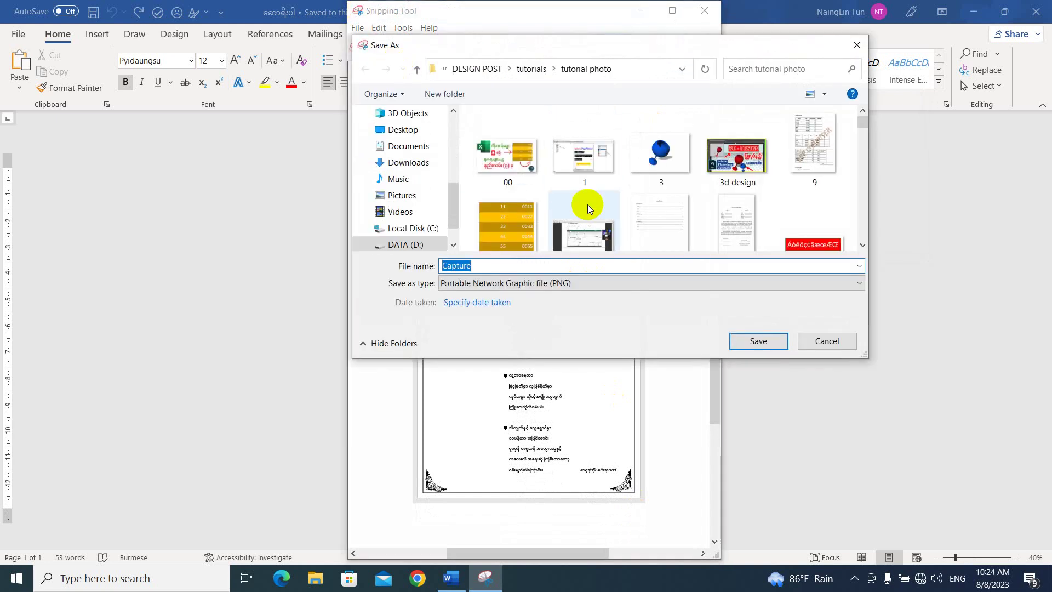
click(412, 195)
click(475, 267)
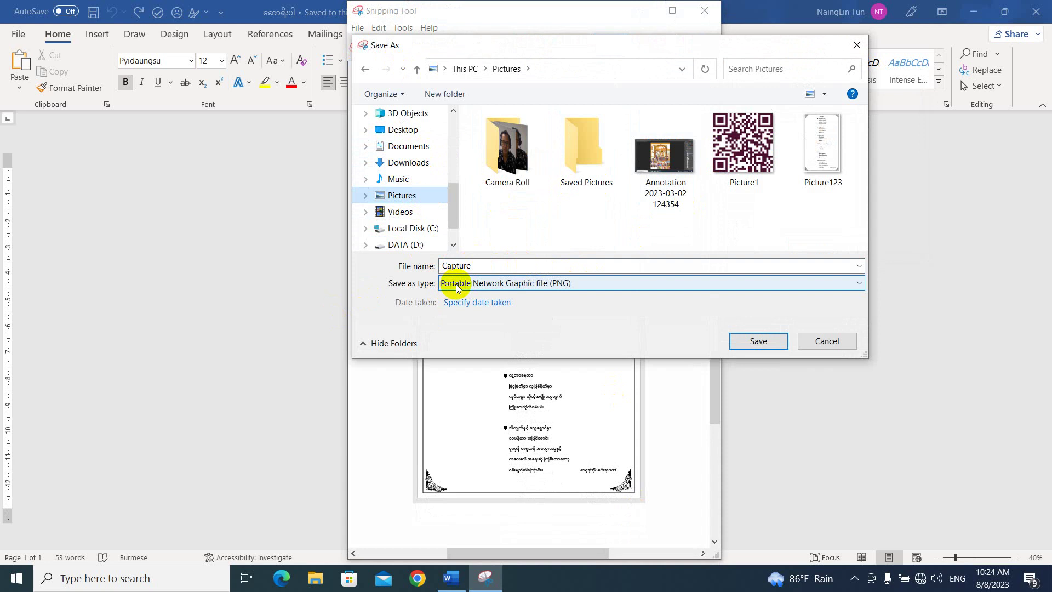
click(484, 284)
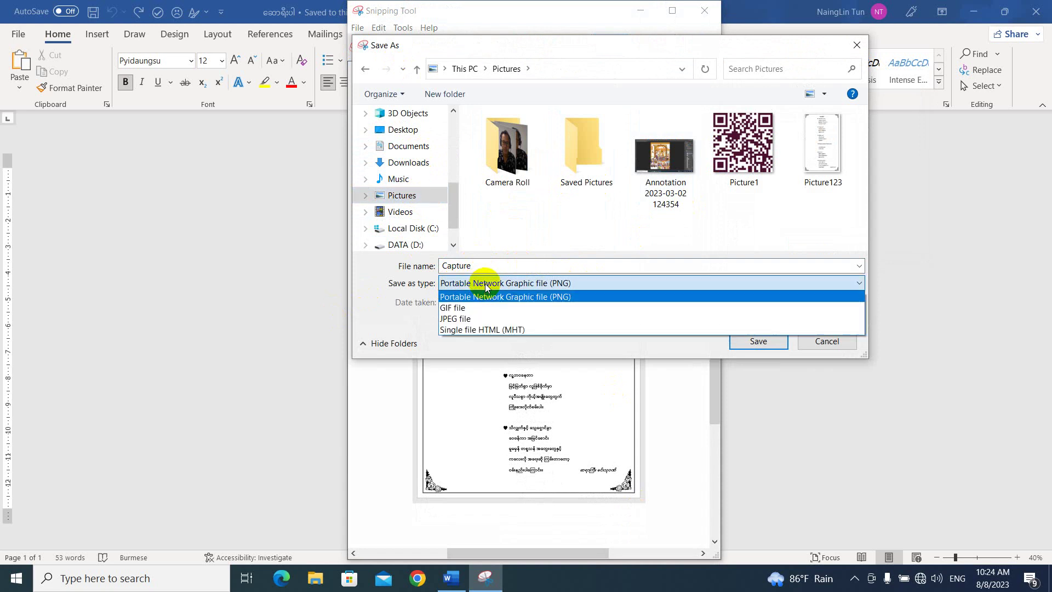
click(460, 319)
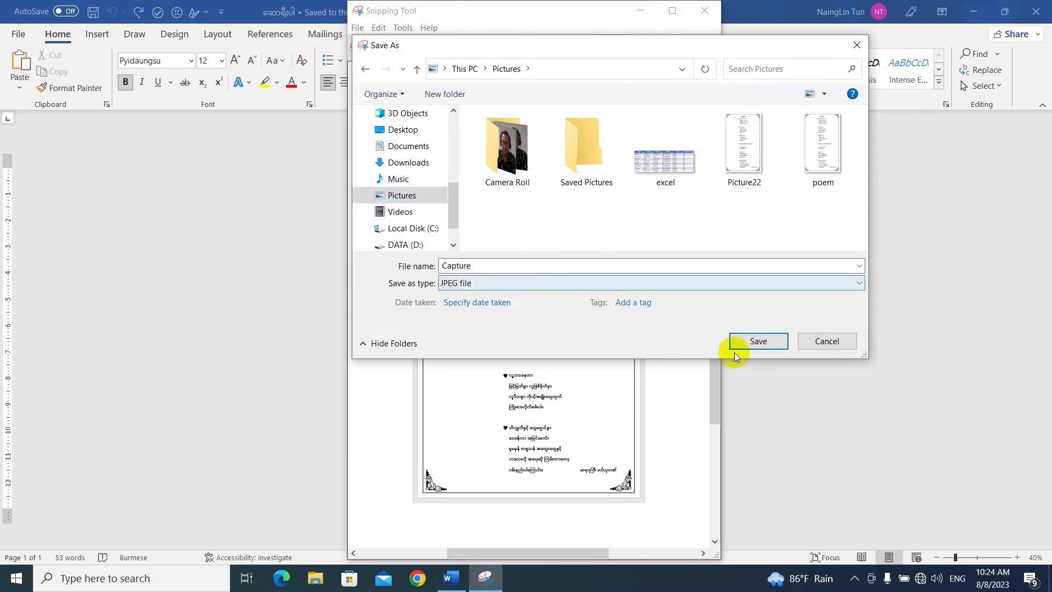
click(764, 341)
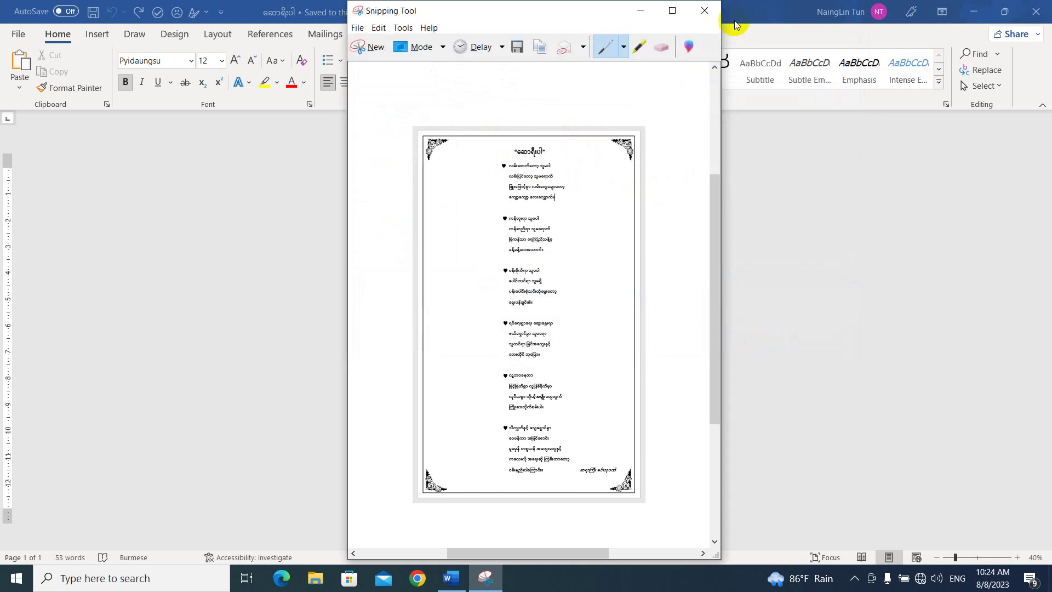
- Close the Snipping Tool and open the Pictures folder in File Explorer
click(705, 11)
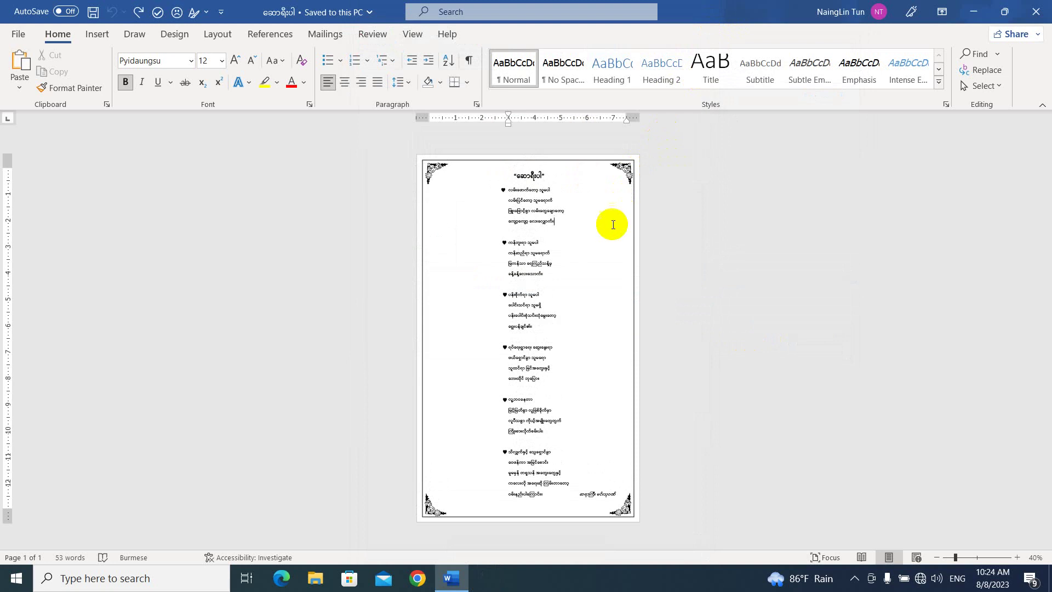
click(318, 579)
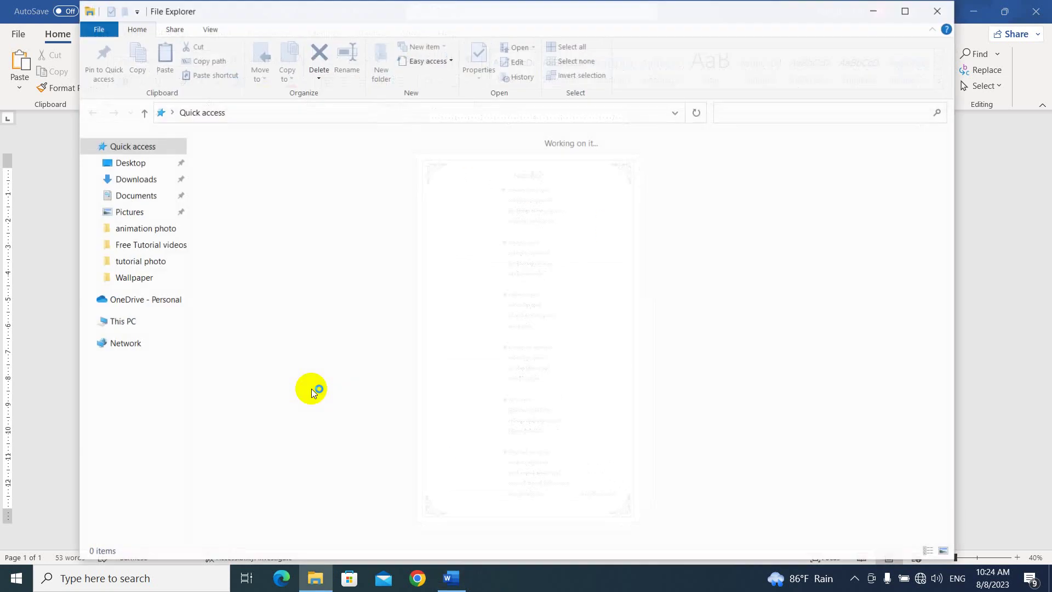
click(146, 211)
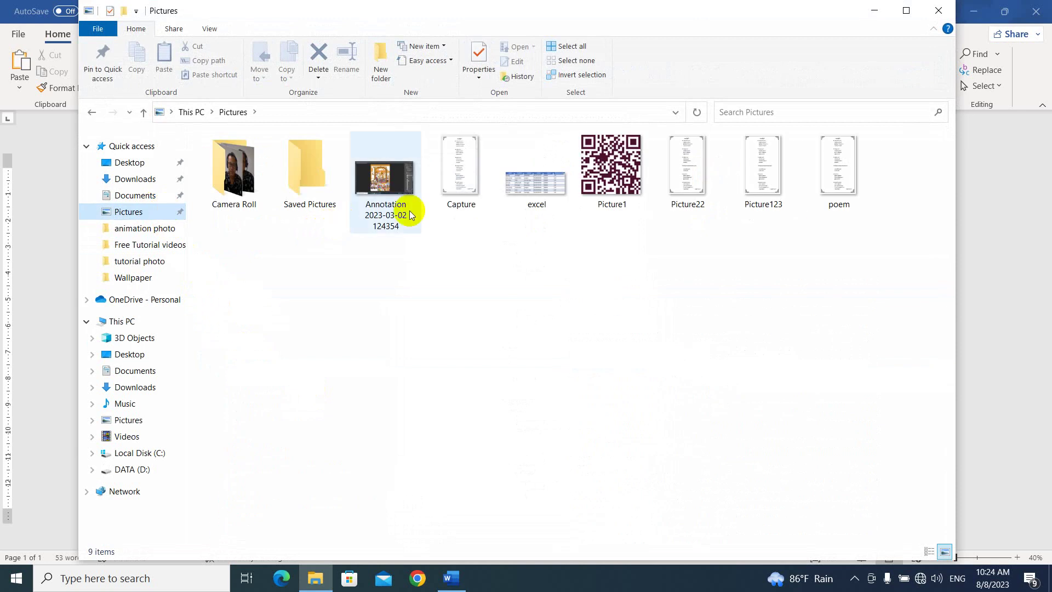
- View the saved Capture image of the poem page, and close the image and the folder to return to the Word document
click(461, 165)
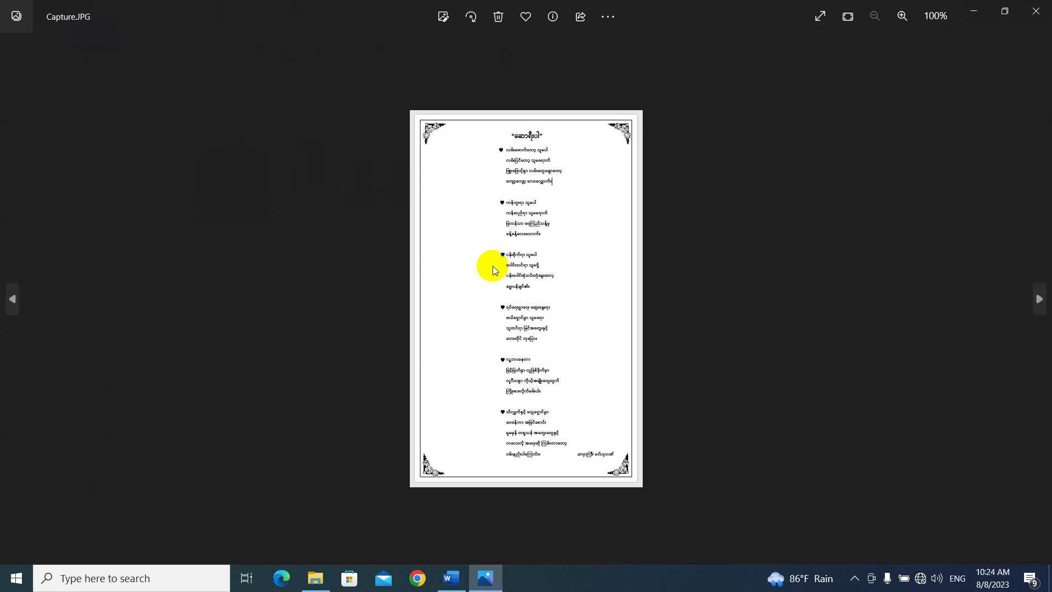
click(664, 213)
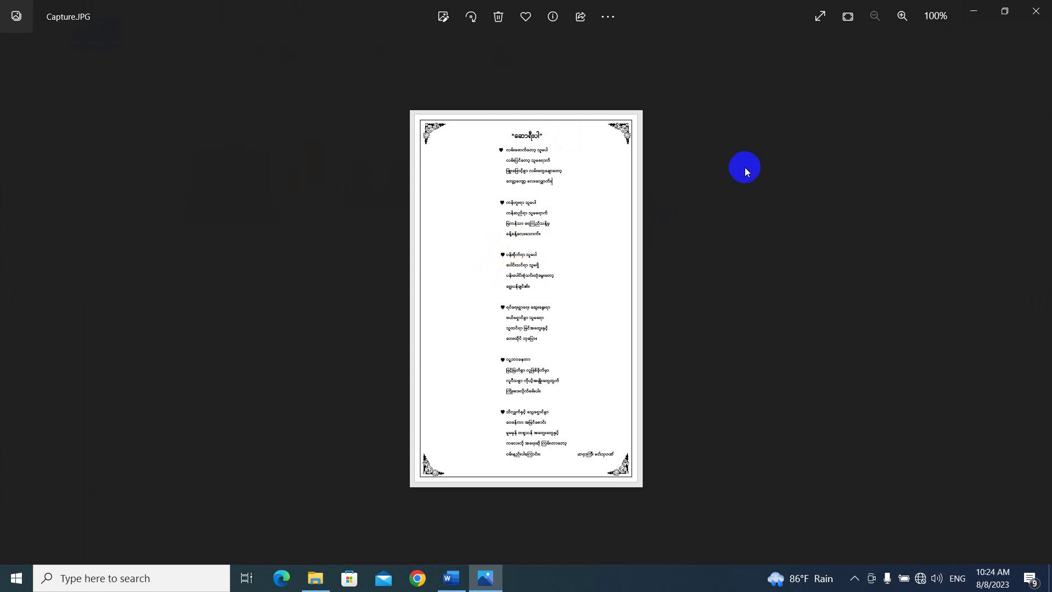
click(1036, 11)
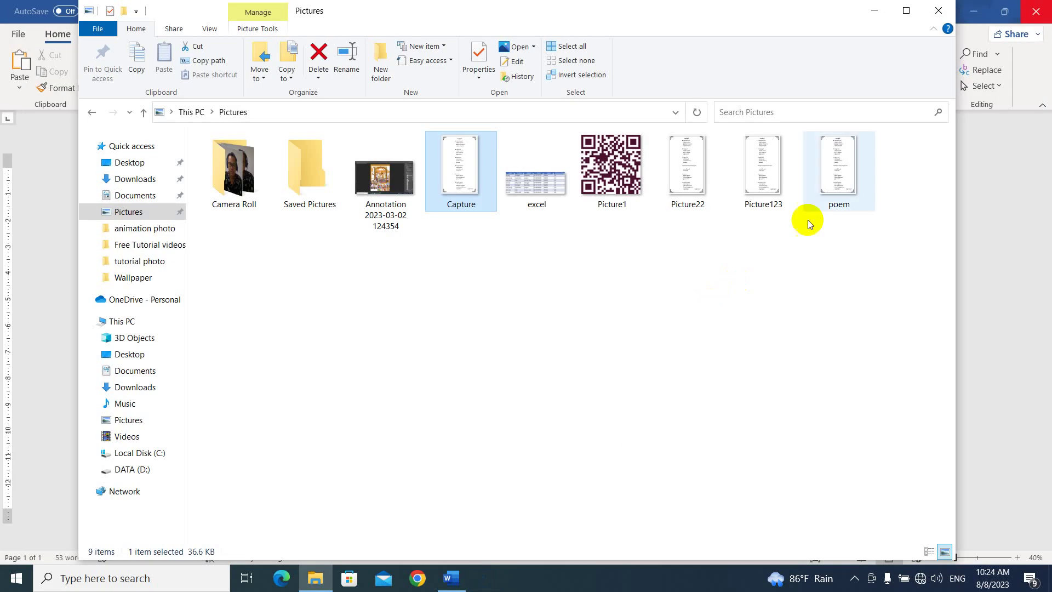
click(938, 10)
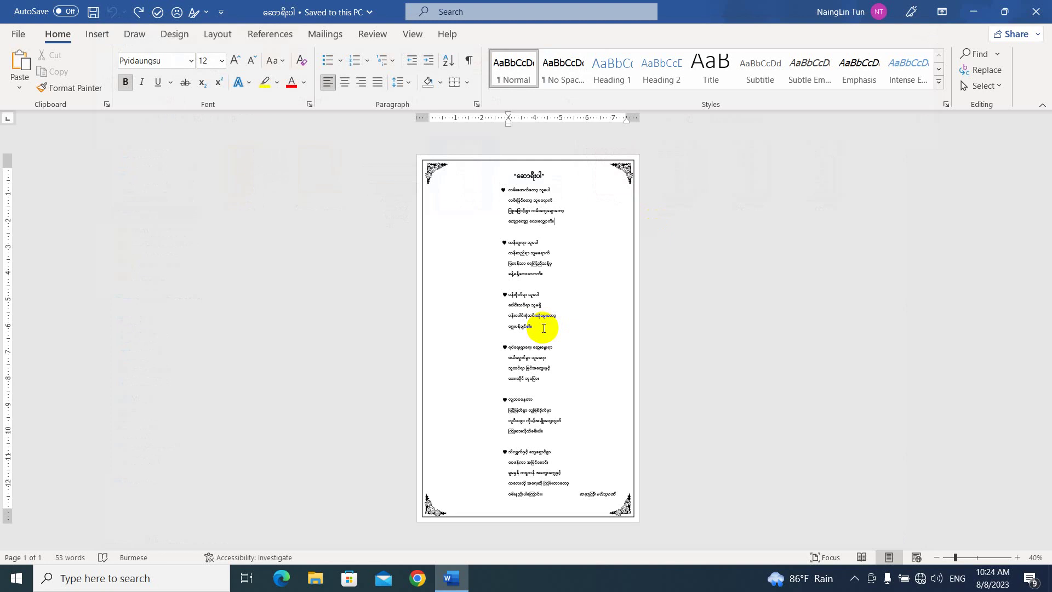